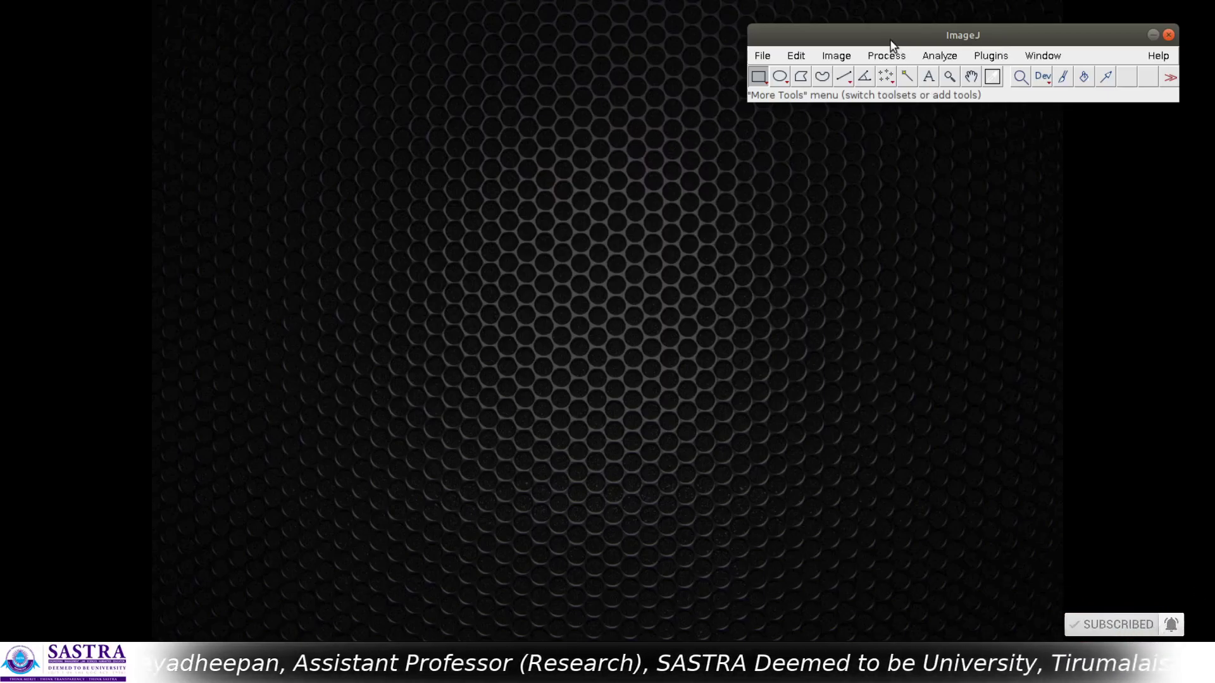
Open the image 20.jpg from the home folder and place its window clear of the toolbar.
{"action": "left_click", "coordinate": [763, 57]}
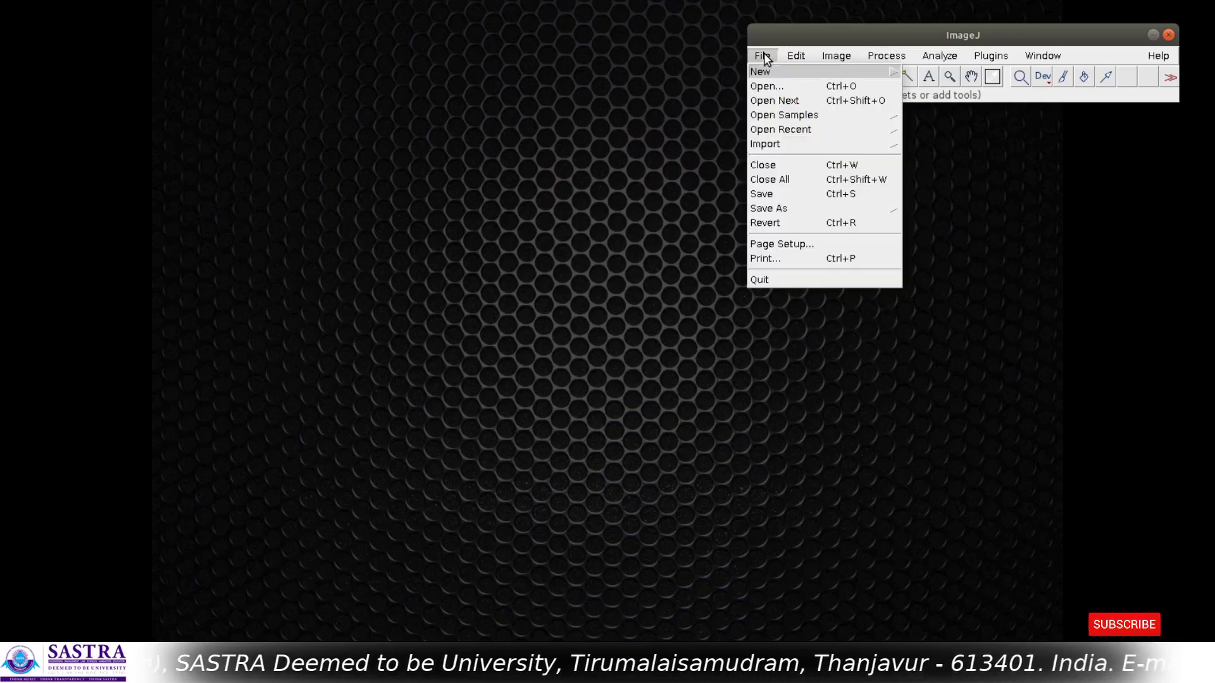
{"action": "left_click", "coordinate": [772, 86]}
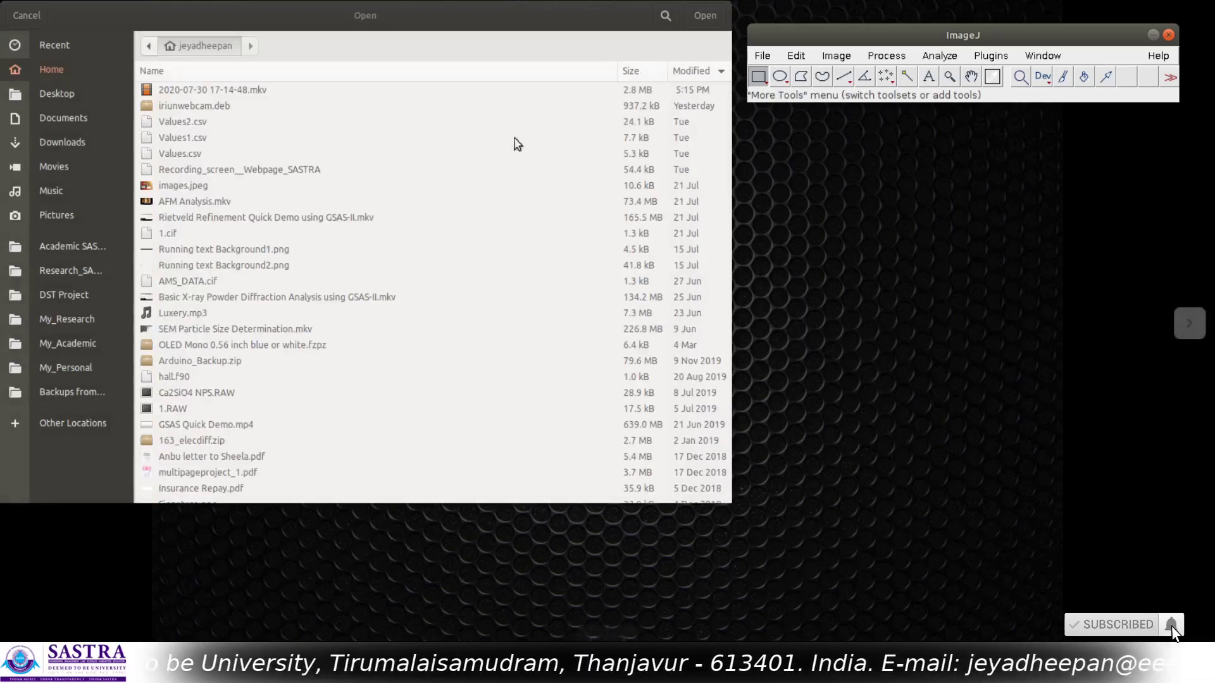
{"action": "scroll", "coordinate": [223, 245], "scroll_direction": "down", "scroll_amount": 5}
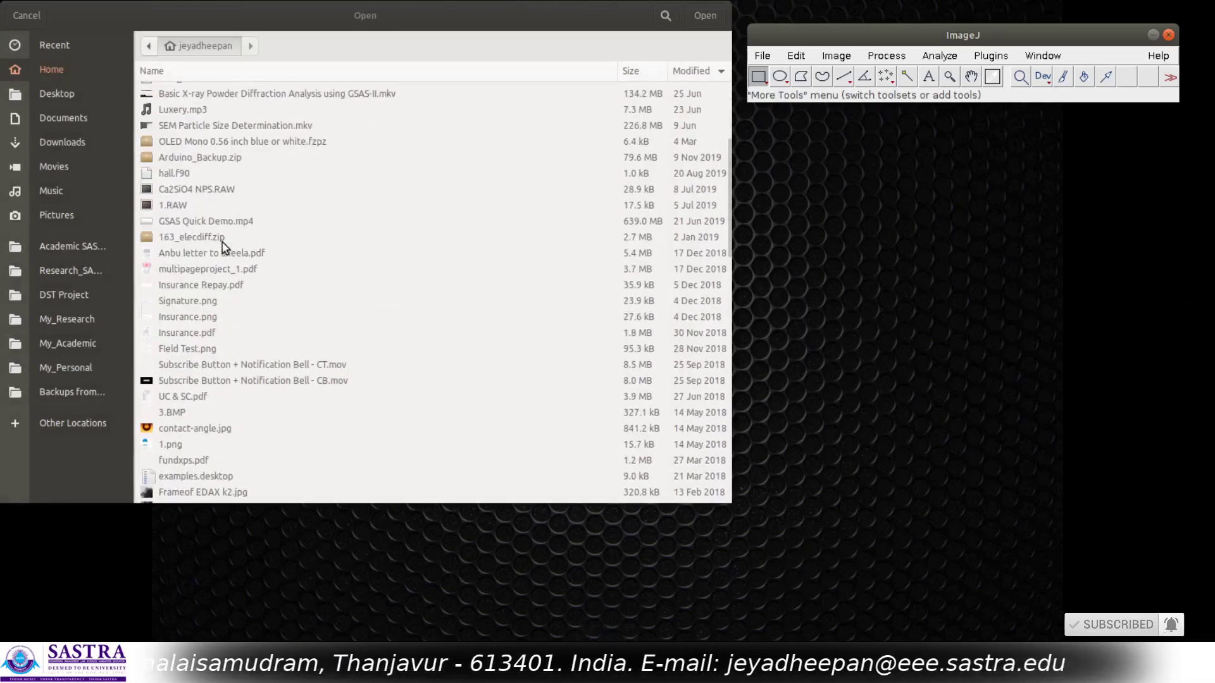
{"action": "scroll", "coordinate": [222, 247], "scroll_direction": "down", "scroll_amount": 2}
{"action": "left_click", "coordinate": [174, 304]}
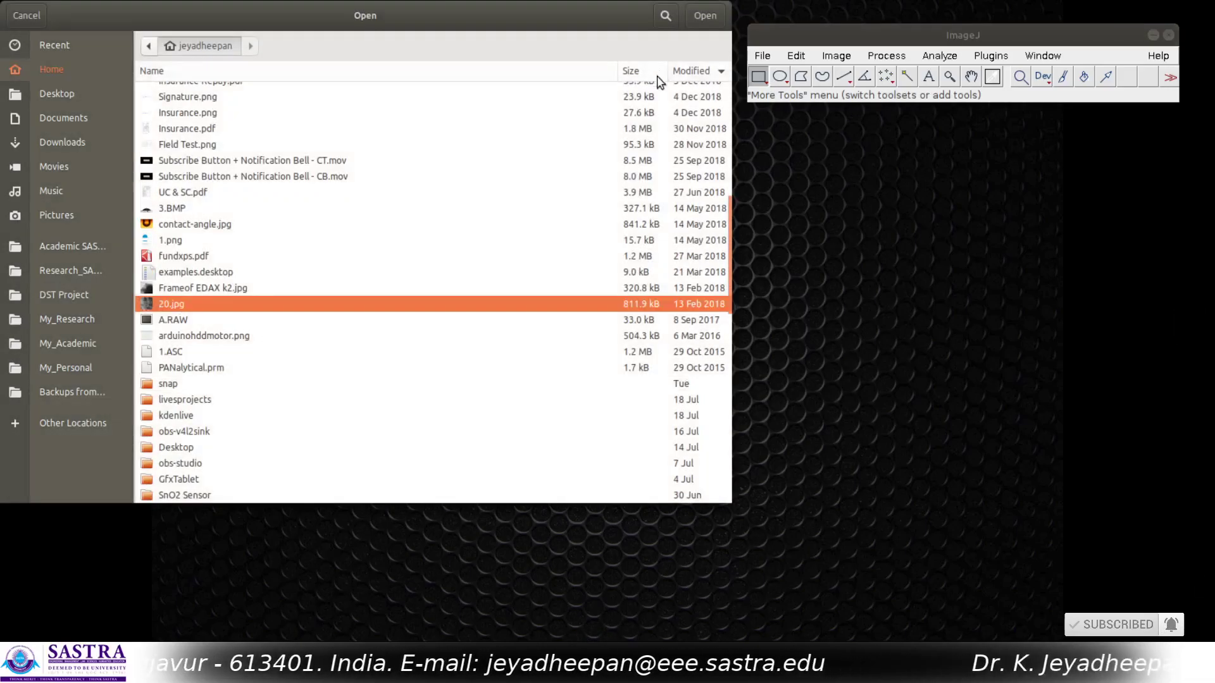
{"action": "left_click", "coordinate": [701, 16]}
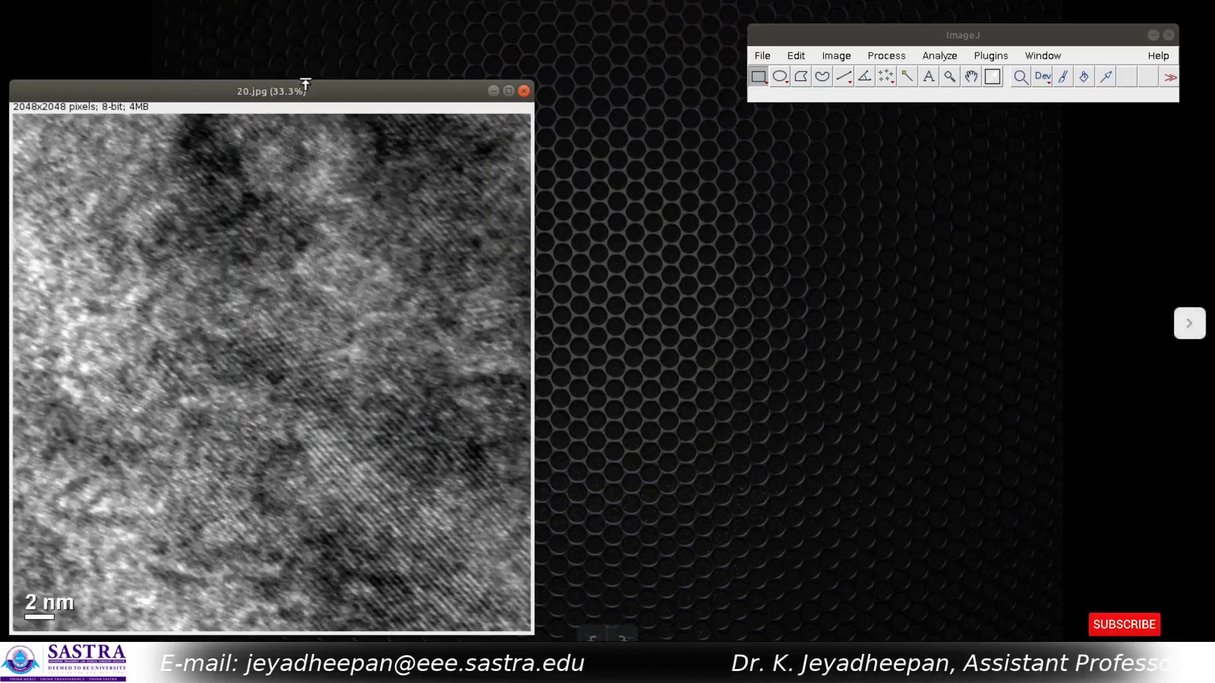
{"action": "left_click_drag", "start_coordinate": [305, 90], "coordinate": [421, 50]}
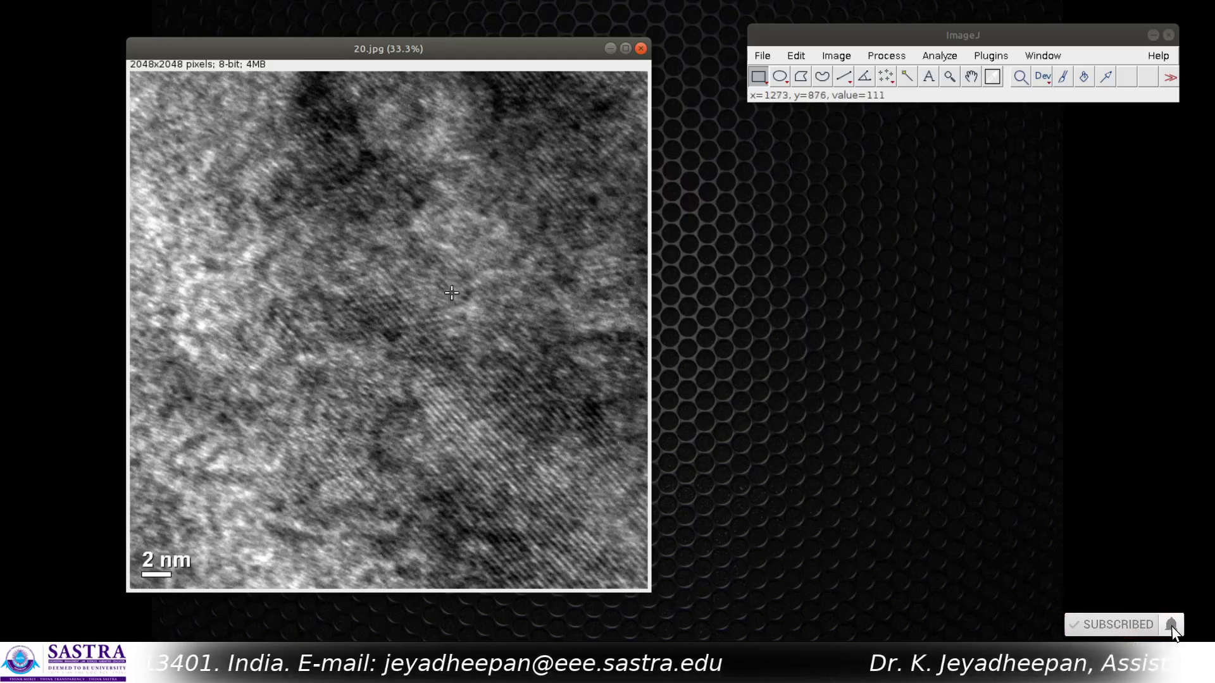
{"action": "left_click_drag", "start_coordinate": [416, 51], "coordinate": [417, 43]}
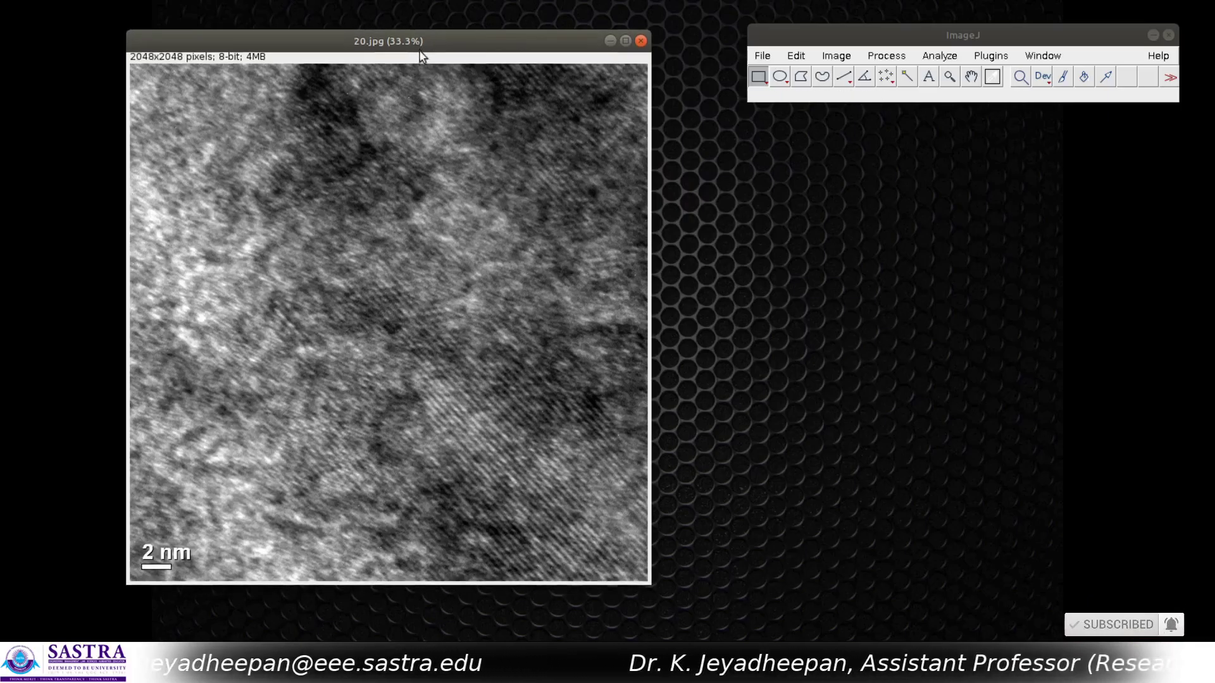
Draw a straight line selection about 113 pixels long along the full length of the image's 2 nm scale bar.
{"action": "left_click", "coordinate": [846, 81]}
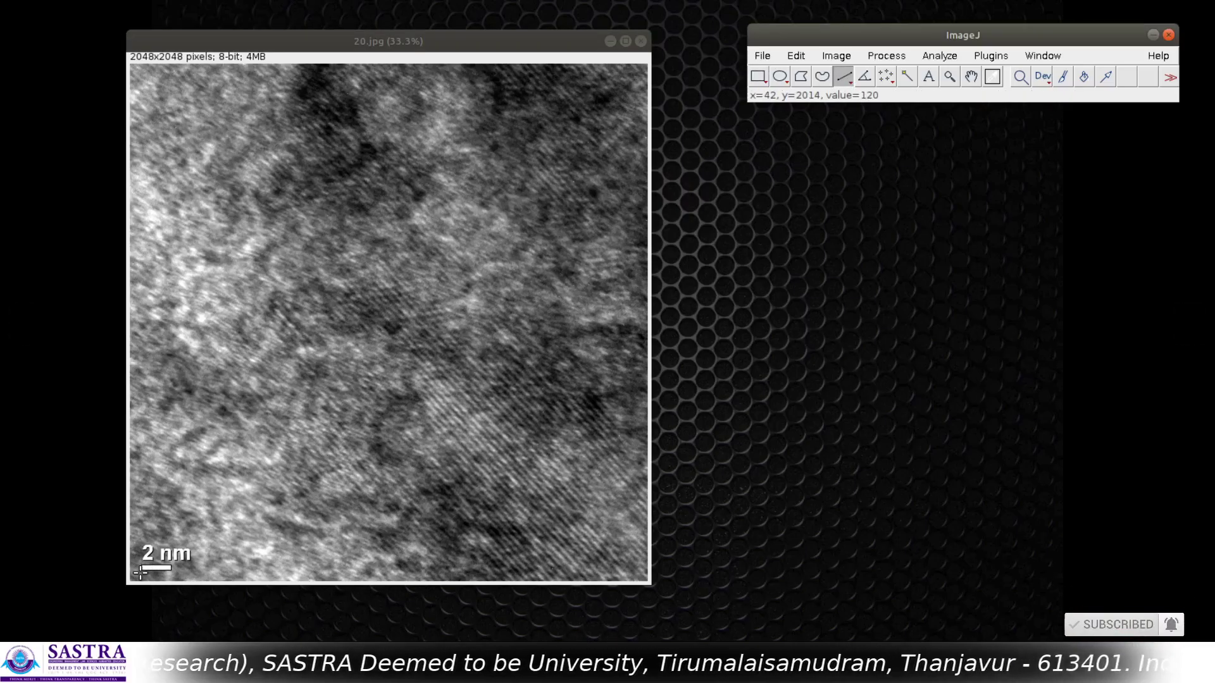
{"action": "left_click", "coordinate": [278, 49]}
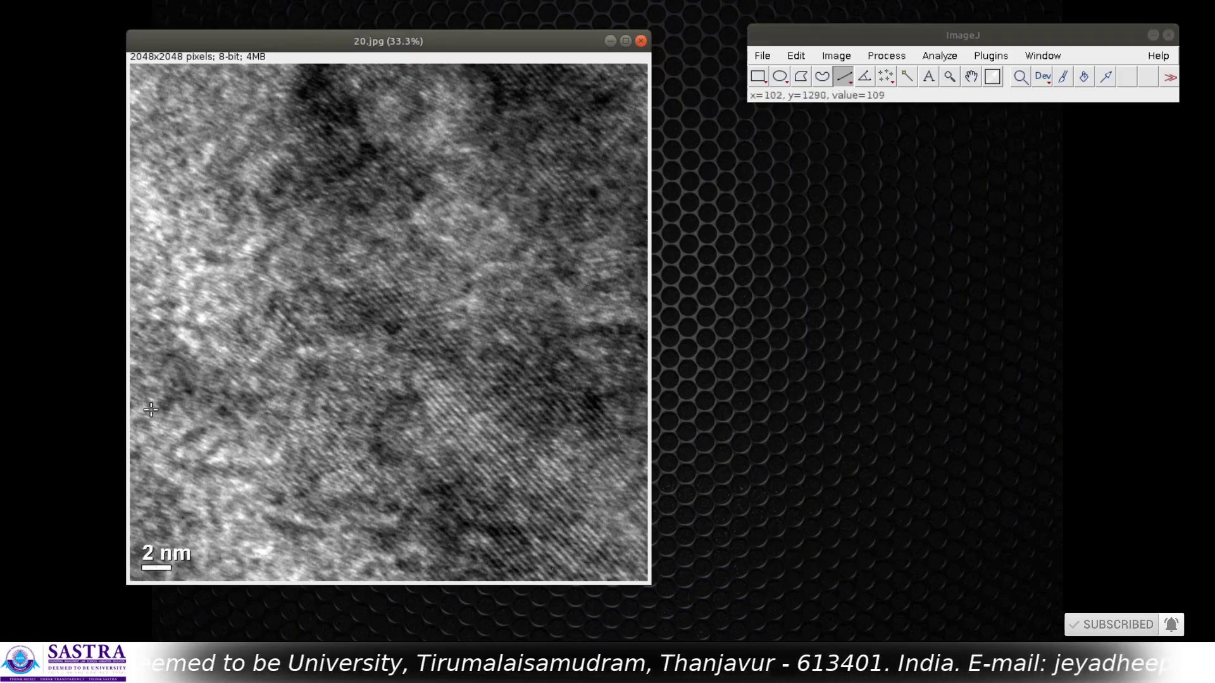
{"action": "scroll", "coordinate": [147, 575], "scroll_direction": "up", "scroll_amount": 2}
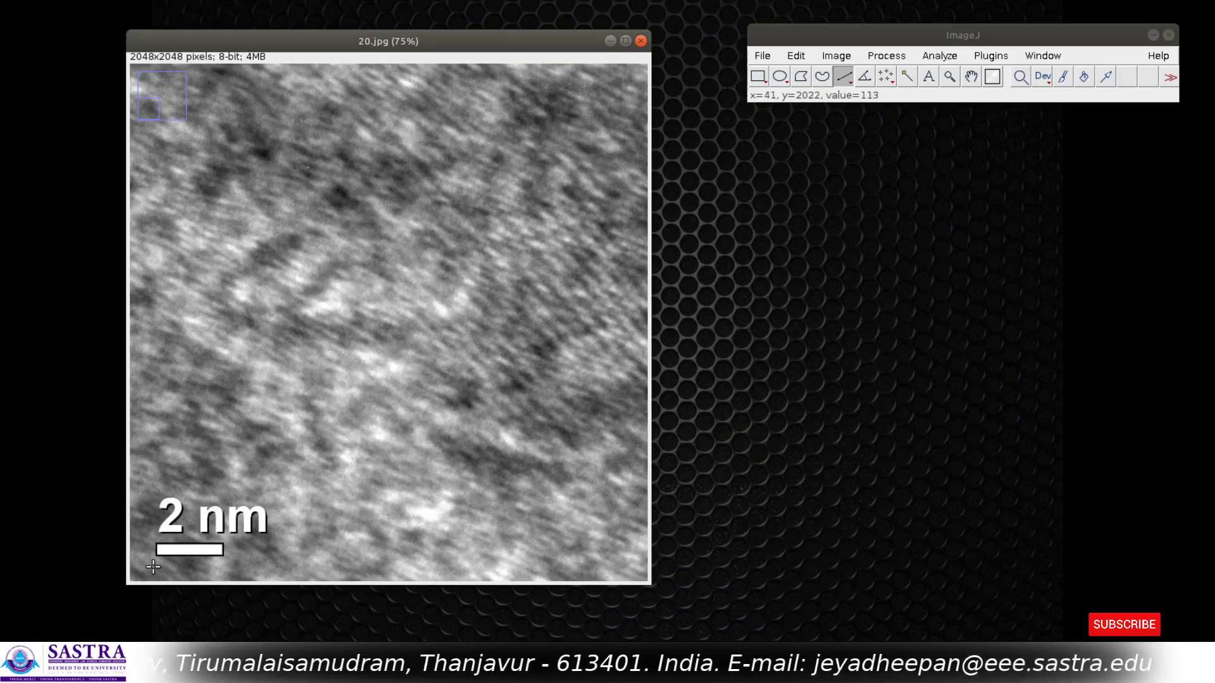
{"action": "scroll", "coordinate": [153, 567], "scroll_direction": "up", "scroll_amount": 3}
{"action": "scroll", "coordinate": [155, 559], "scroll_direction": "up", "scroll_amount": 1}
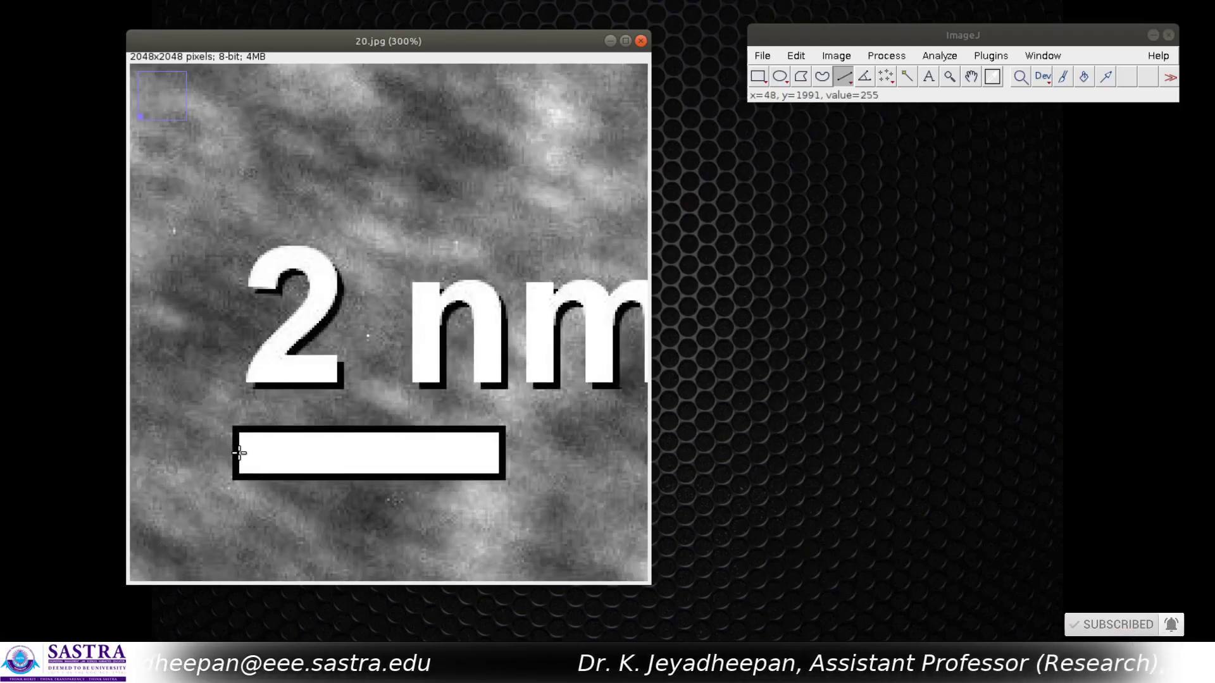
{"action": "left_click_drag", "start_coordinate": [240, 453], "coordinate": [497, 453]}
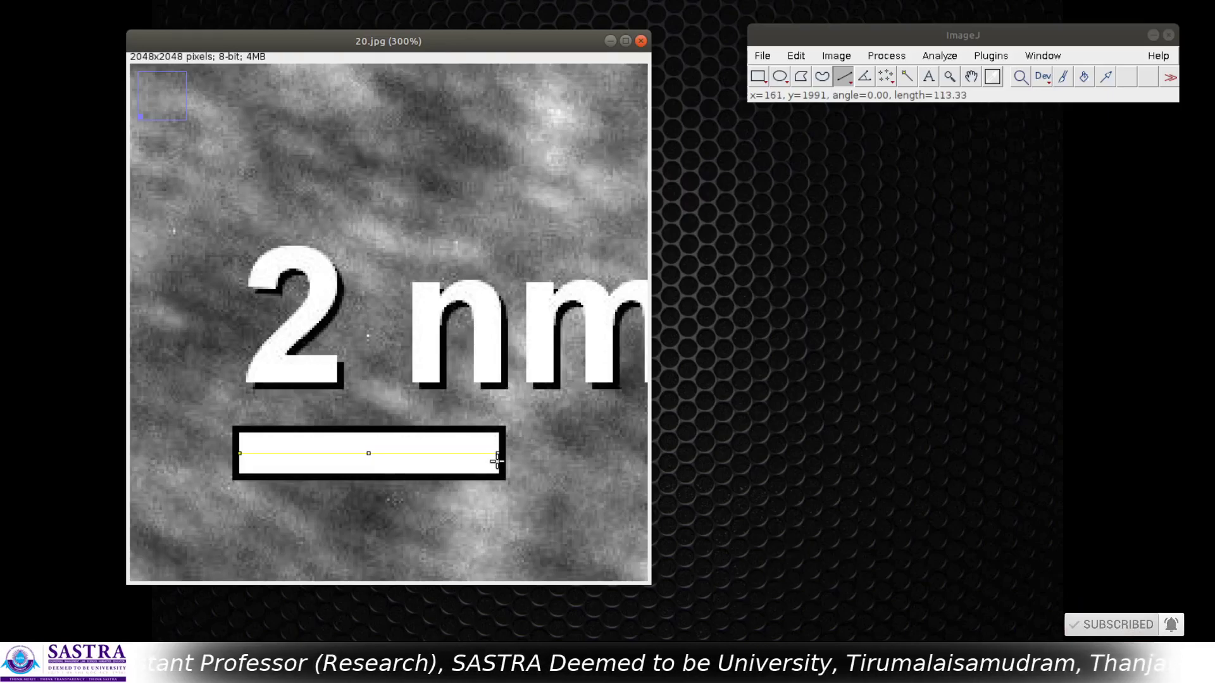
Set the image scale from the drawn line with a known distance of 2 and nm as the unit of length.
{"action": "left_click", "coordinate": [944, 57]}
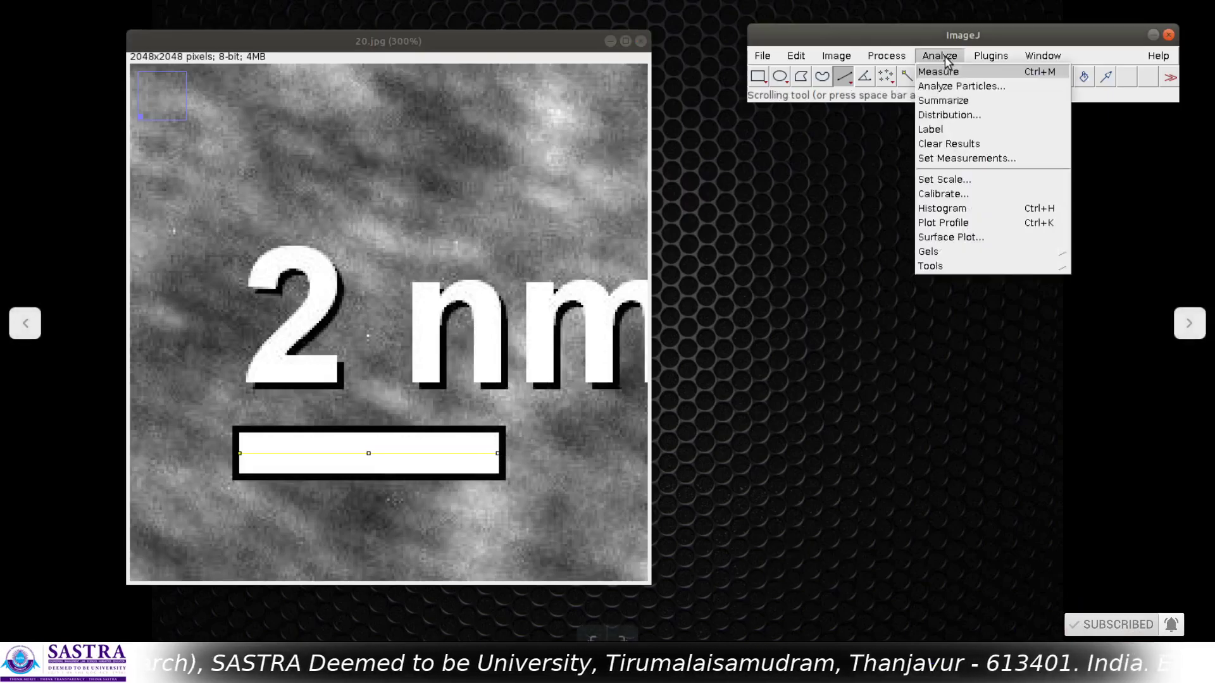
{"action": "left_click", "coordinate": [944, 179]}
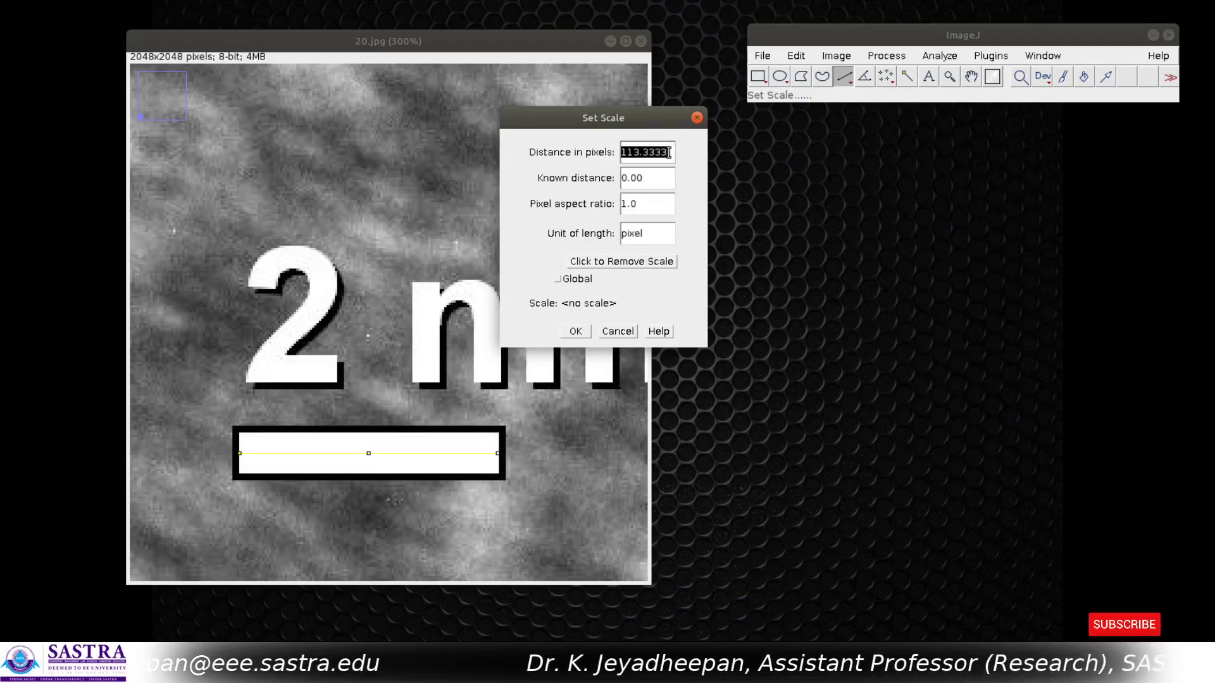
{"action": "left_click_drag", "start_coordinate": [621, 179], "coordinate": [634, 179]}
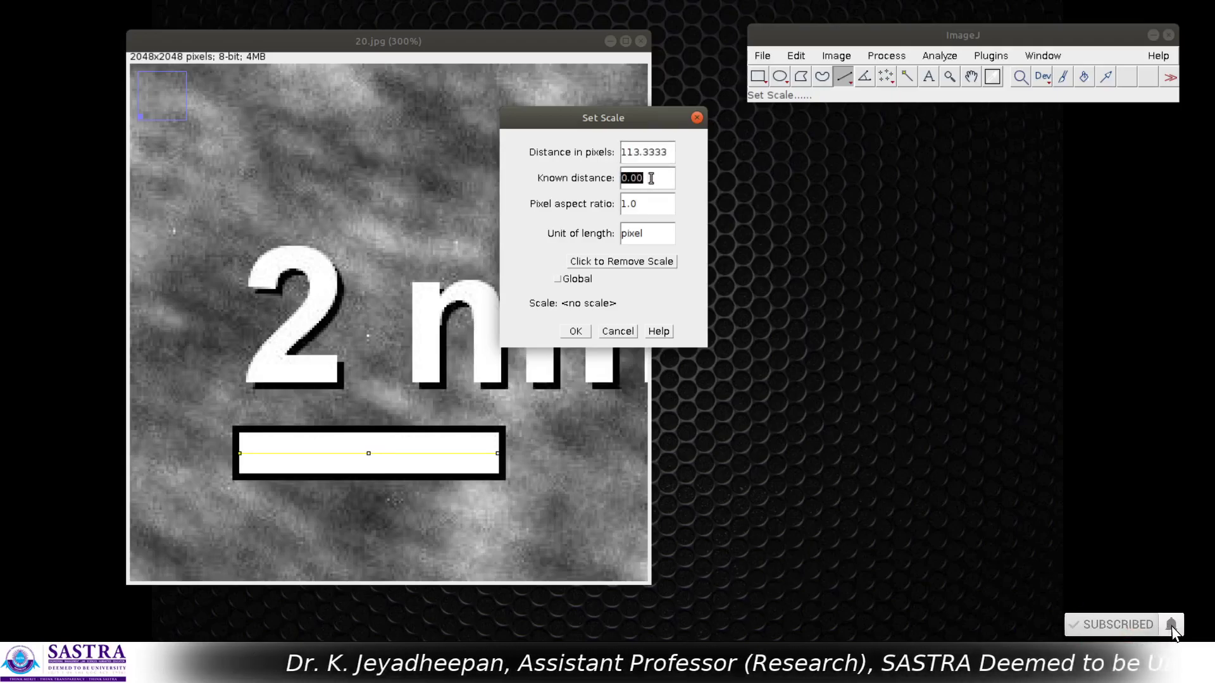
{"action": "type", "text": "2"}
{"action": "double_click", "coordinate": [649, 231]}
{"action": "type", "text": "nm"}
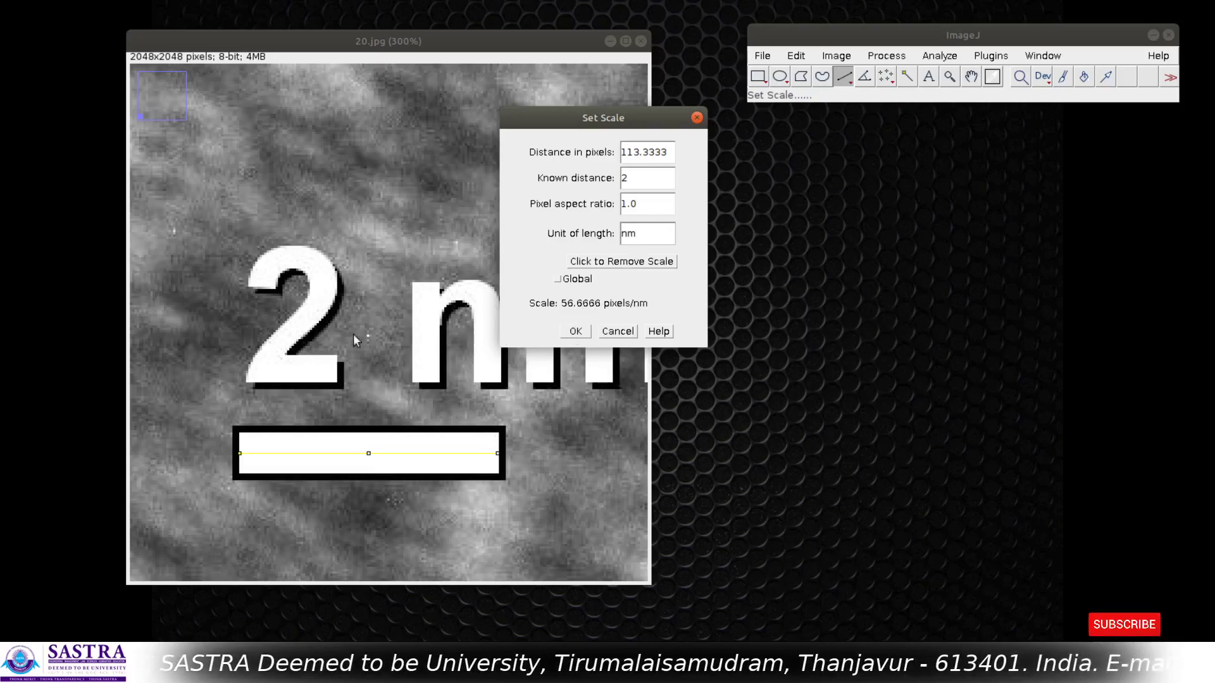
{"action": "left_click", "coordinate": [576, 332]}
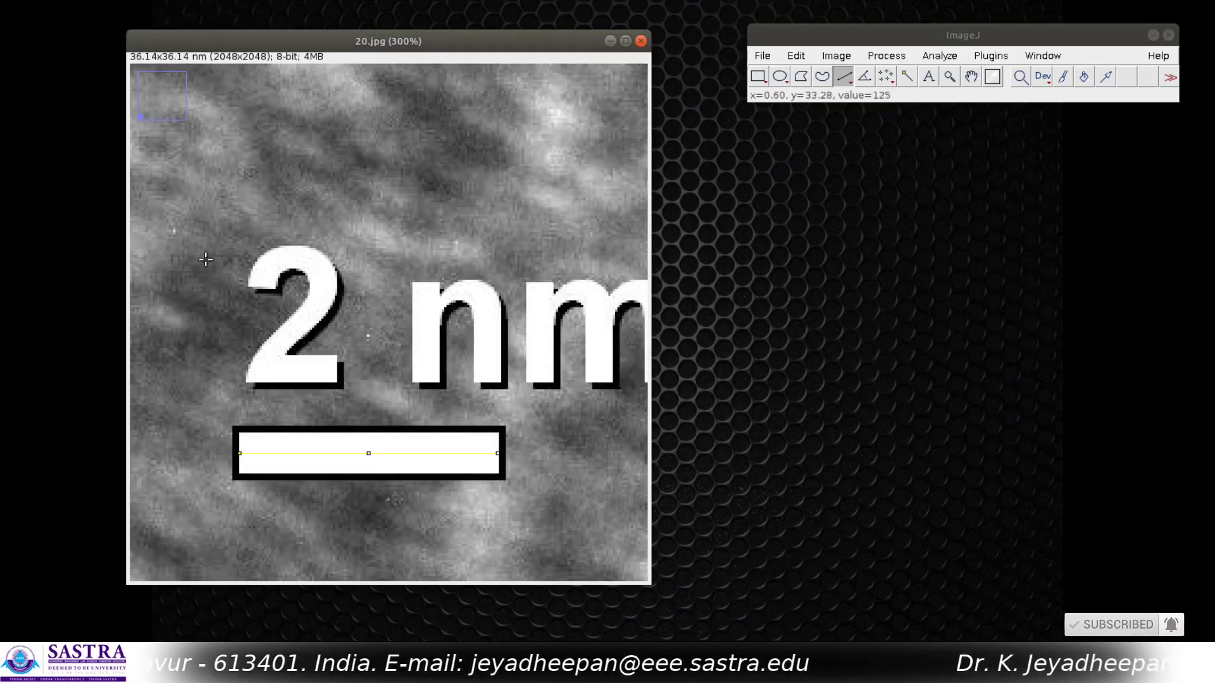
Crop the image to a rectangle of about 31.2 × 26.3 nm over the fringe area, leaving out the scale bar.
{"action": "key", "text": "minus"}
{"action": "key", "text": "minus"}
{"action": "key", "text": "minus"}
{"action": "key", "text": "minus"}
{"action": "key", "text": "minus"}
{"action": "key", "text": "minus"}
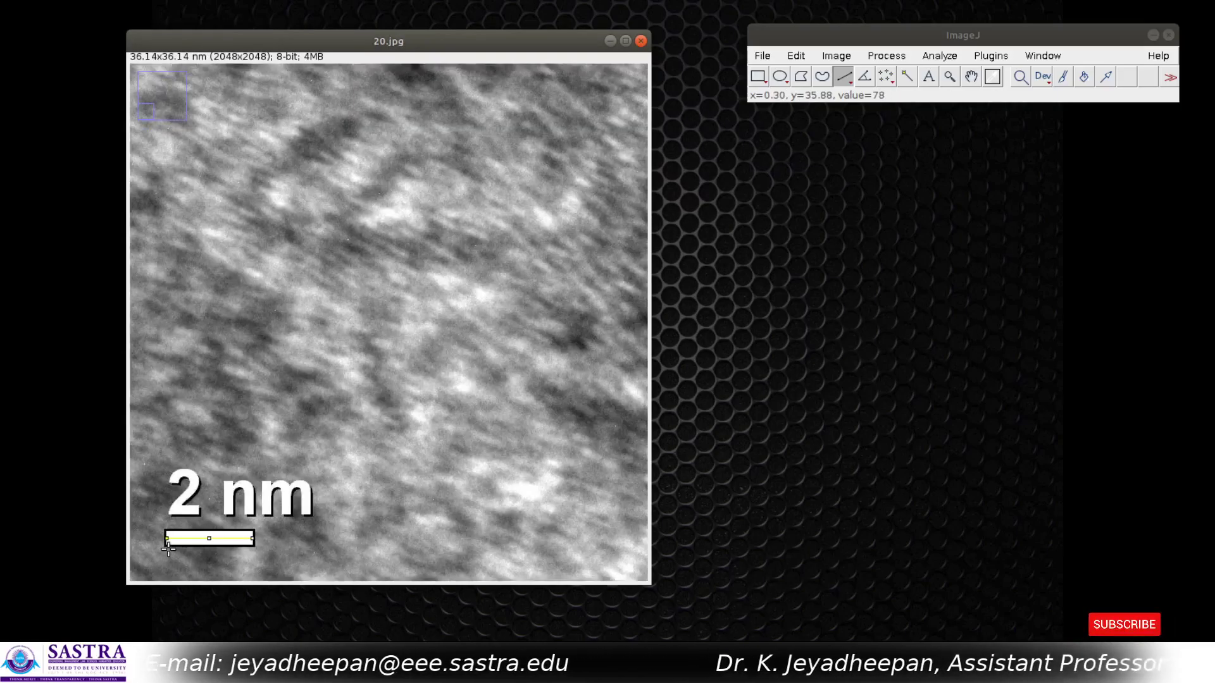
{"action": "key", "text": "minus"}
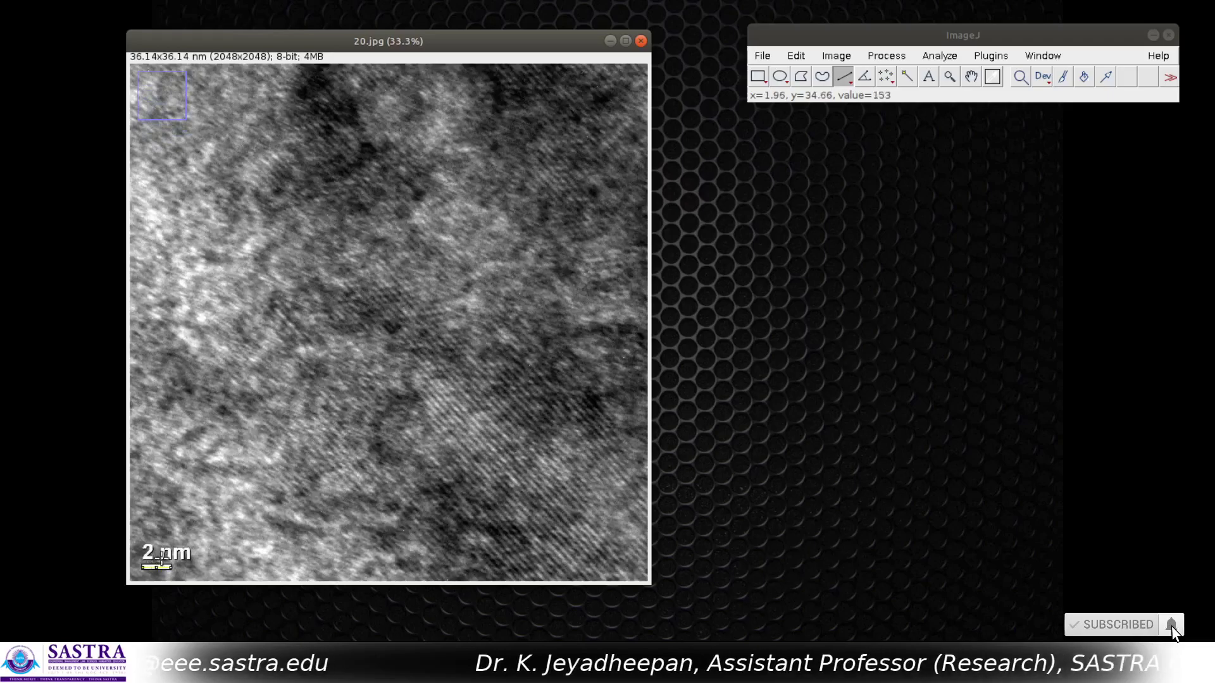
{"action": "left_click", "coordinate": [758, 77]}
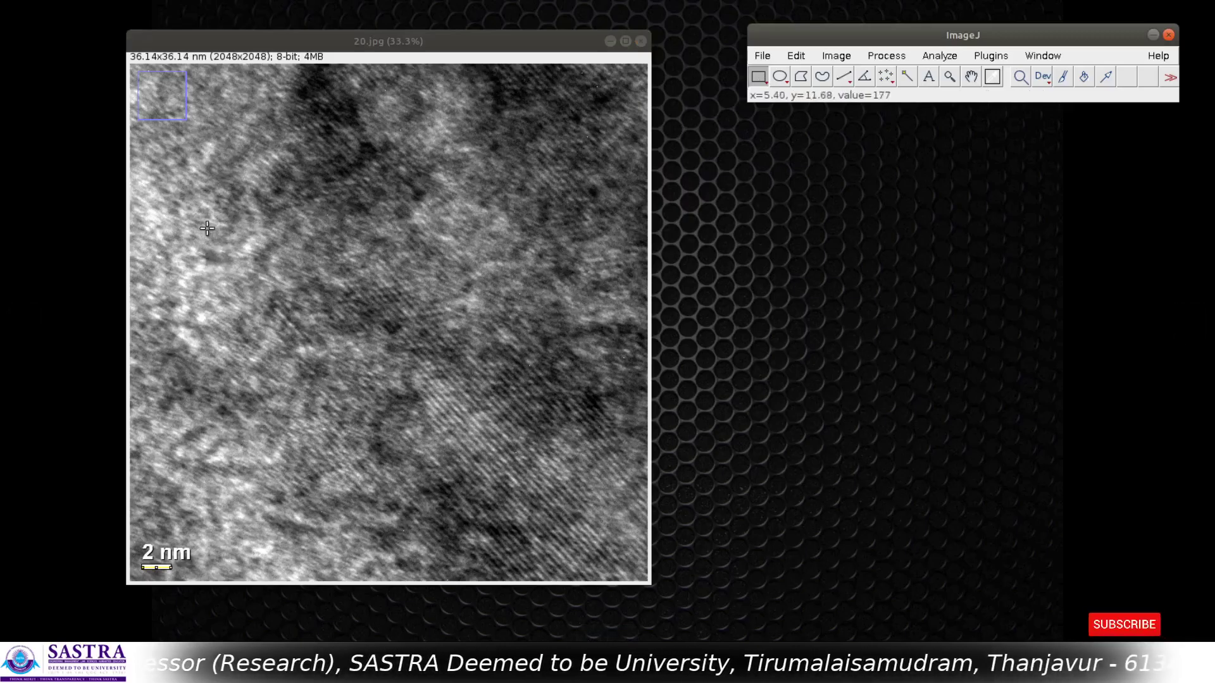
{"action": "left_click_drag", "start_coordinate": [198, 202], "coordinate": [645, 579]}
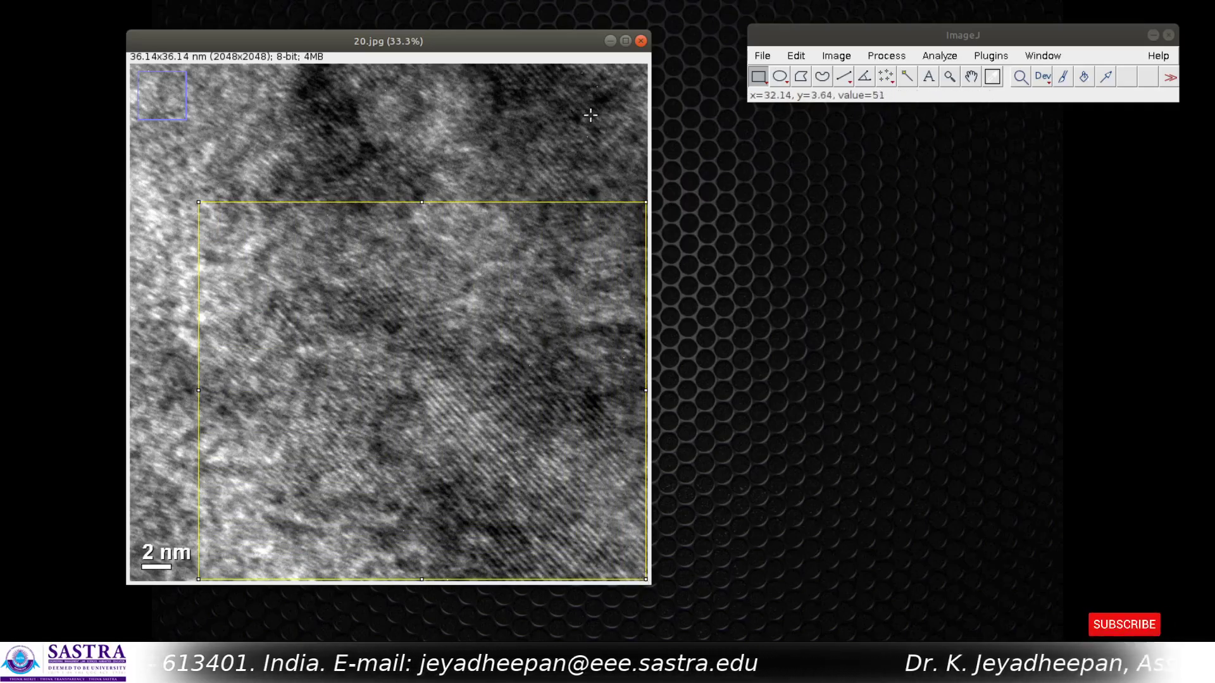
{"action": "left_click", "coordinate": [795, 56]}
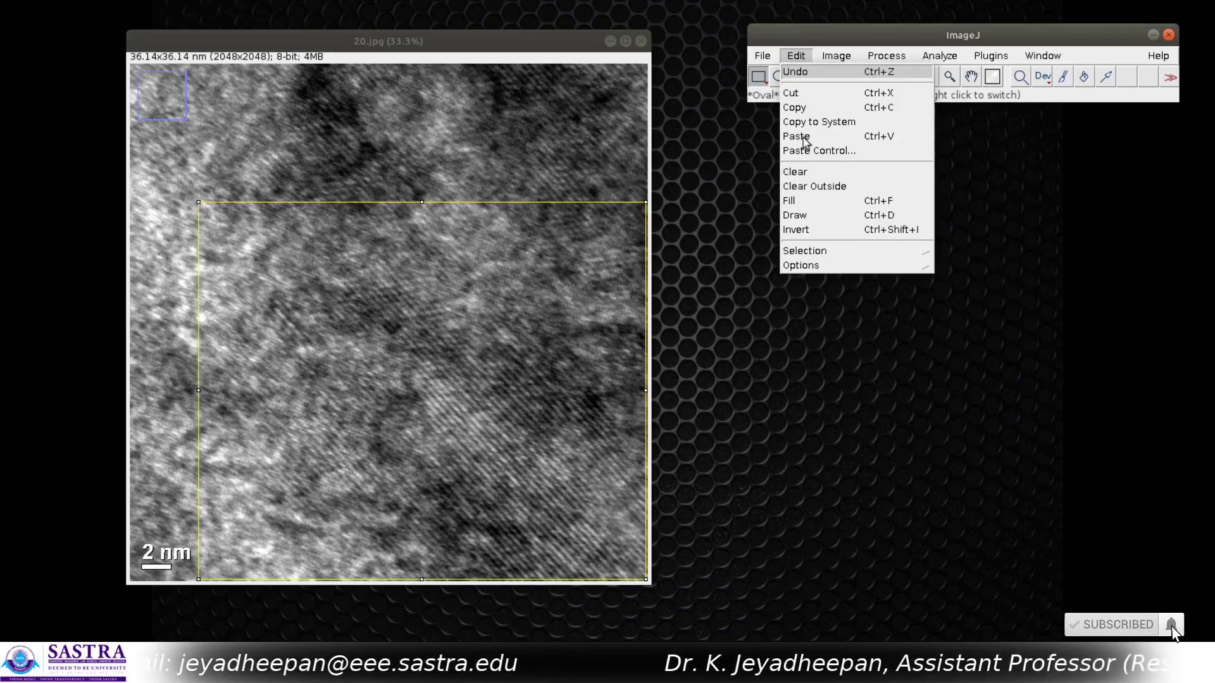
{"action": "mouse_move", "coordinate": [837, 57]}
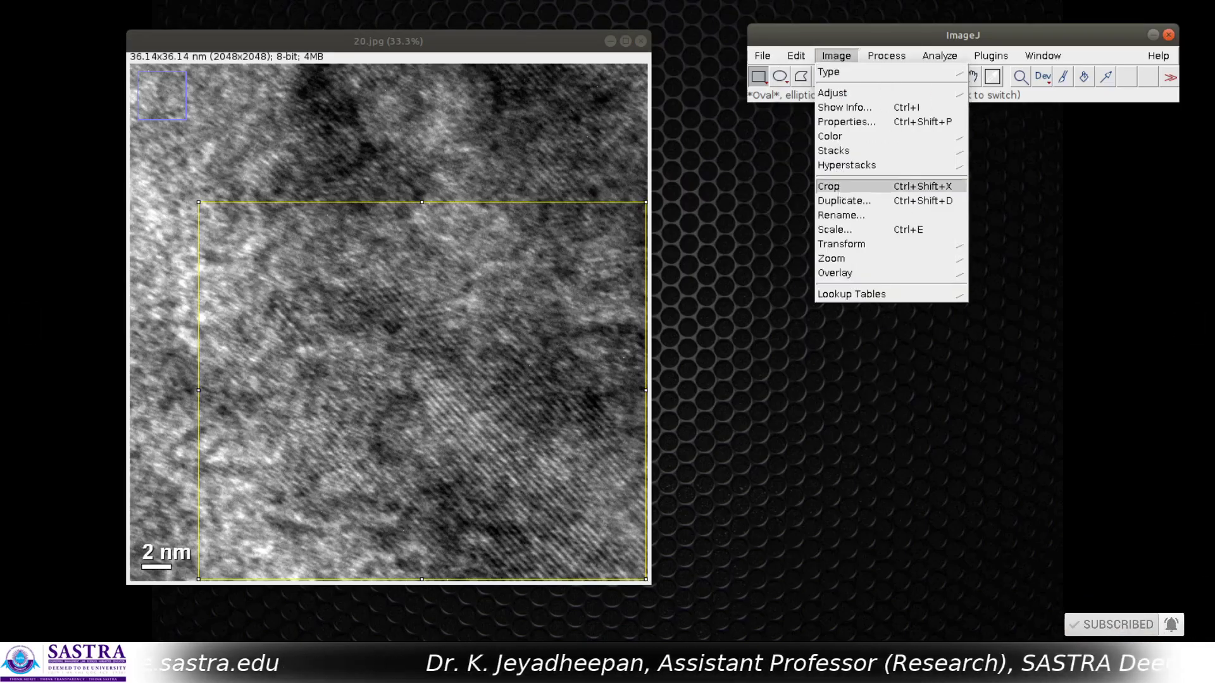
{"action": "left_click", "coordinate": [838, 185]}
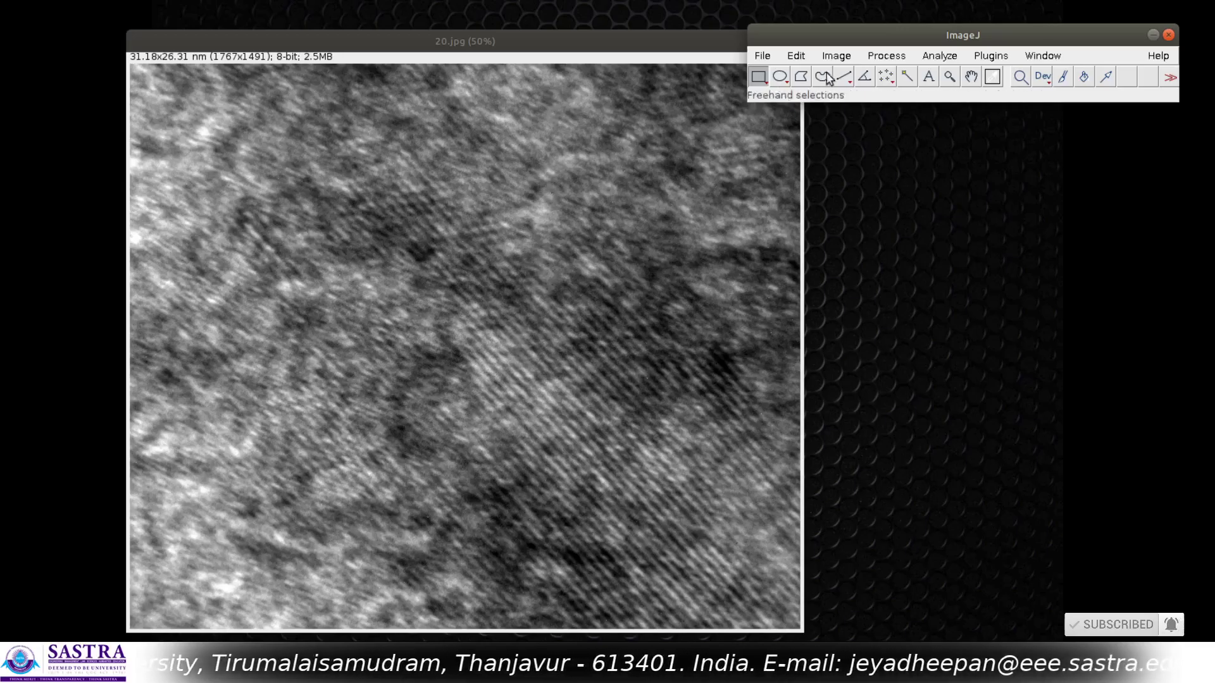
Compute the FFT of the cropped image and reposition the FFT window so it is fully visible.
{"action": "left_click", "coordinate": [941, 61]}
{"action": "mouse_move", "coordinate": [898, 57]}
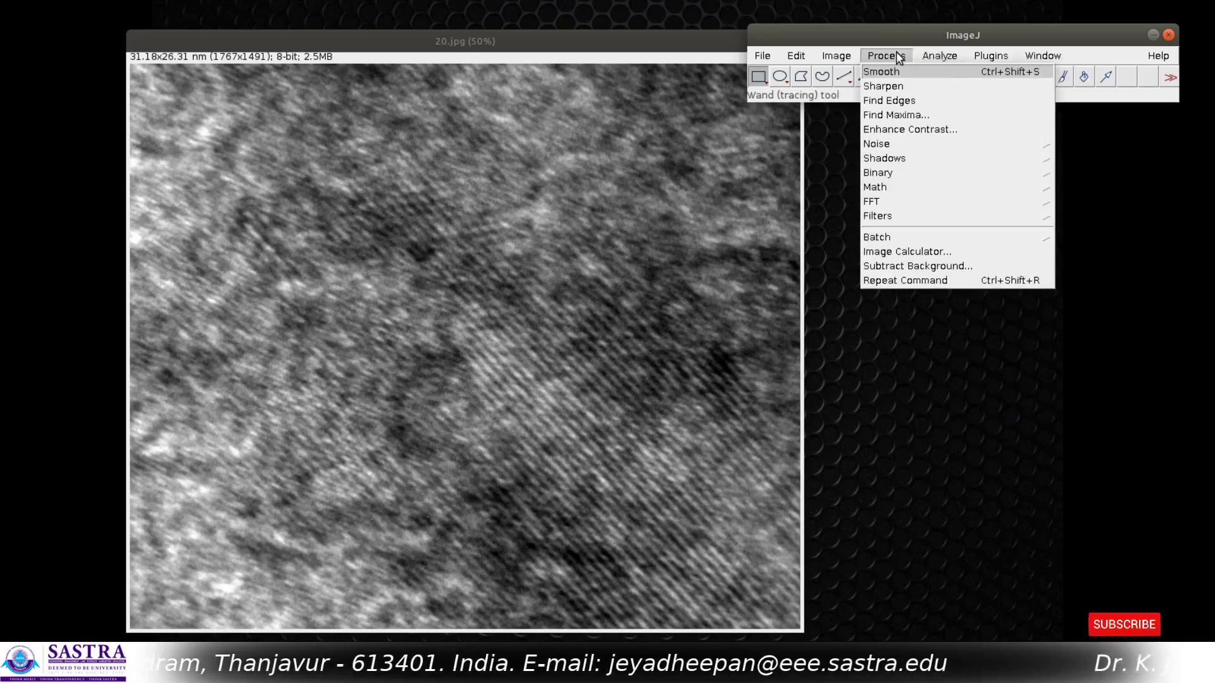
{"action": "mouse_move", "coordinate": [886, 202]}
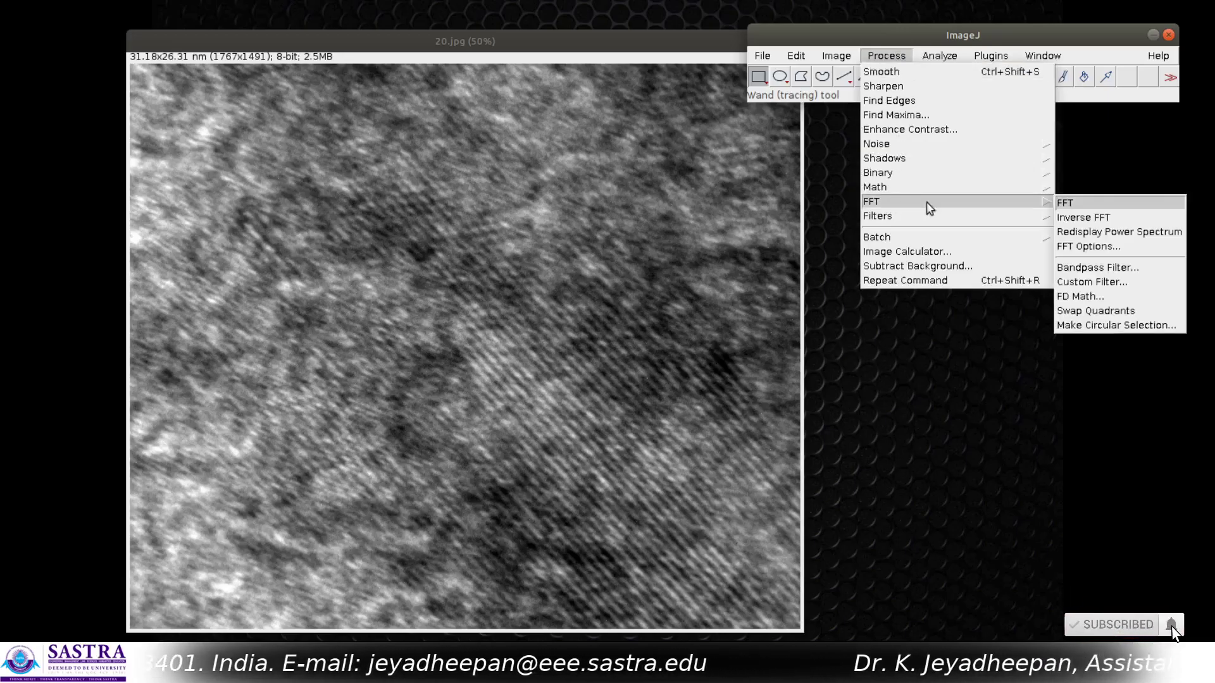
{"action": "left_click", "coordinate": [1089, 201]}
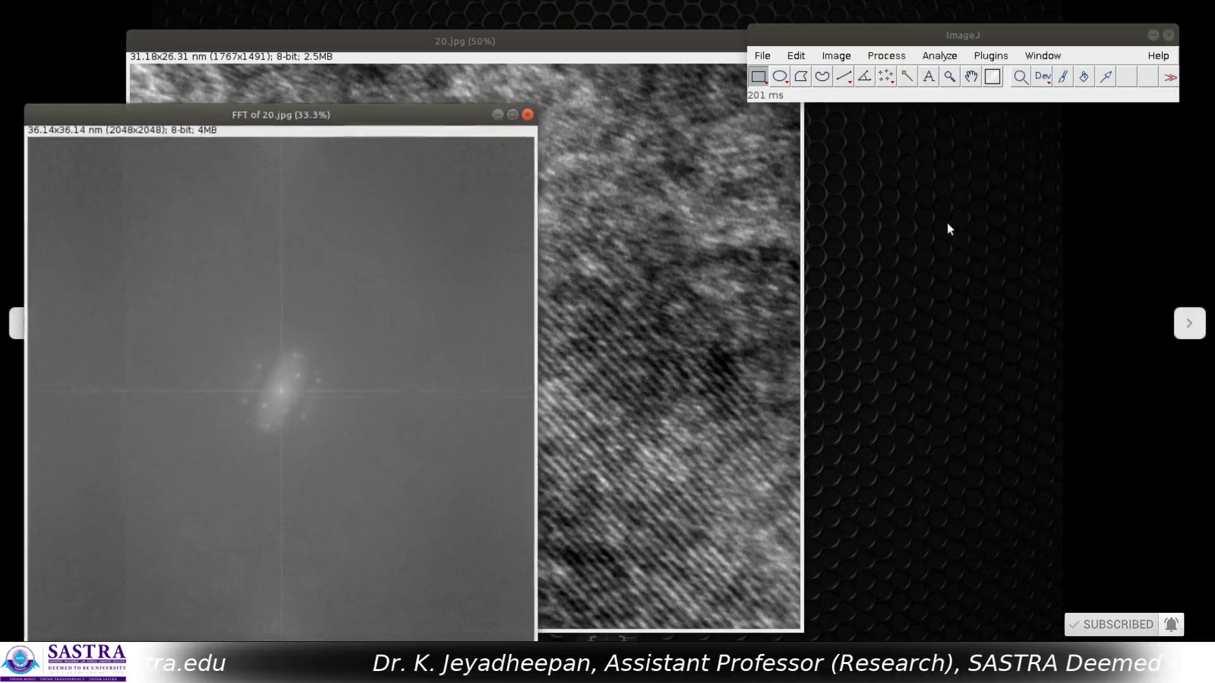
{"action": "left_click_drag", "start_coordinate": [342, 105], "coordinate": [367, 108]}
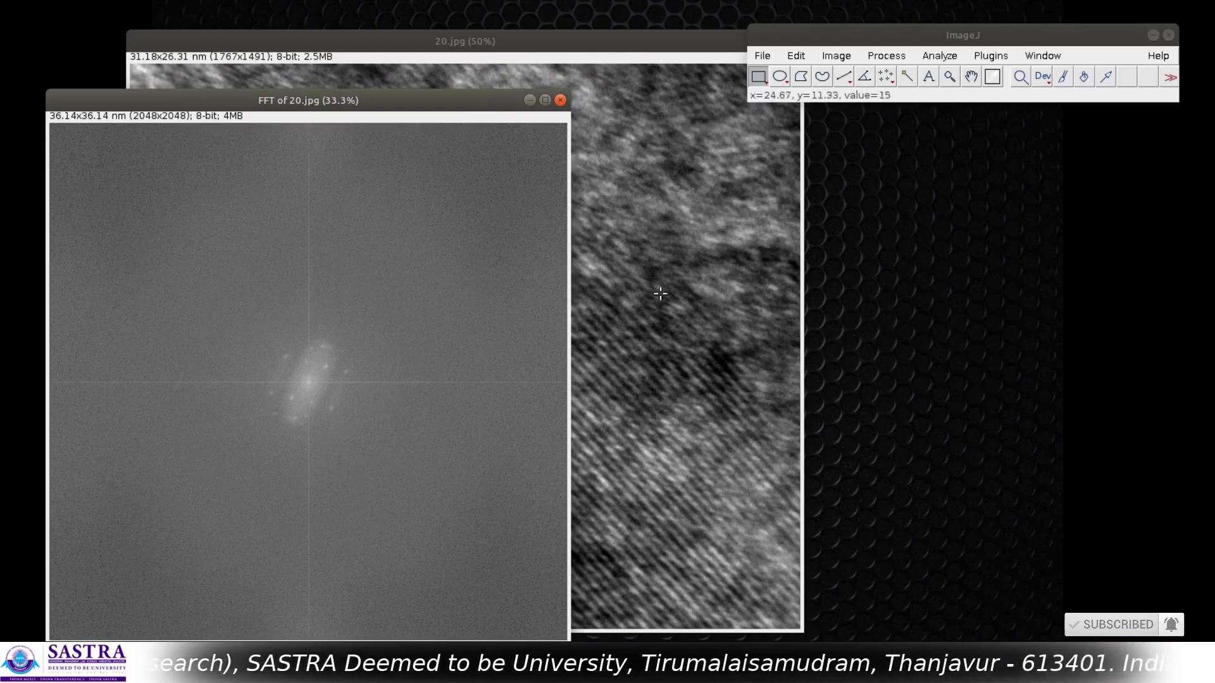
{"action": "left_click_drag", "start_coordinate": [434, 106], "coordinate": [511, 60]}
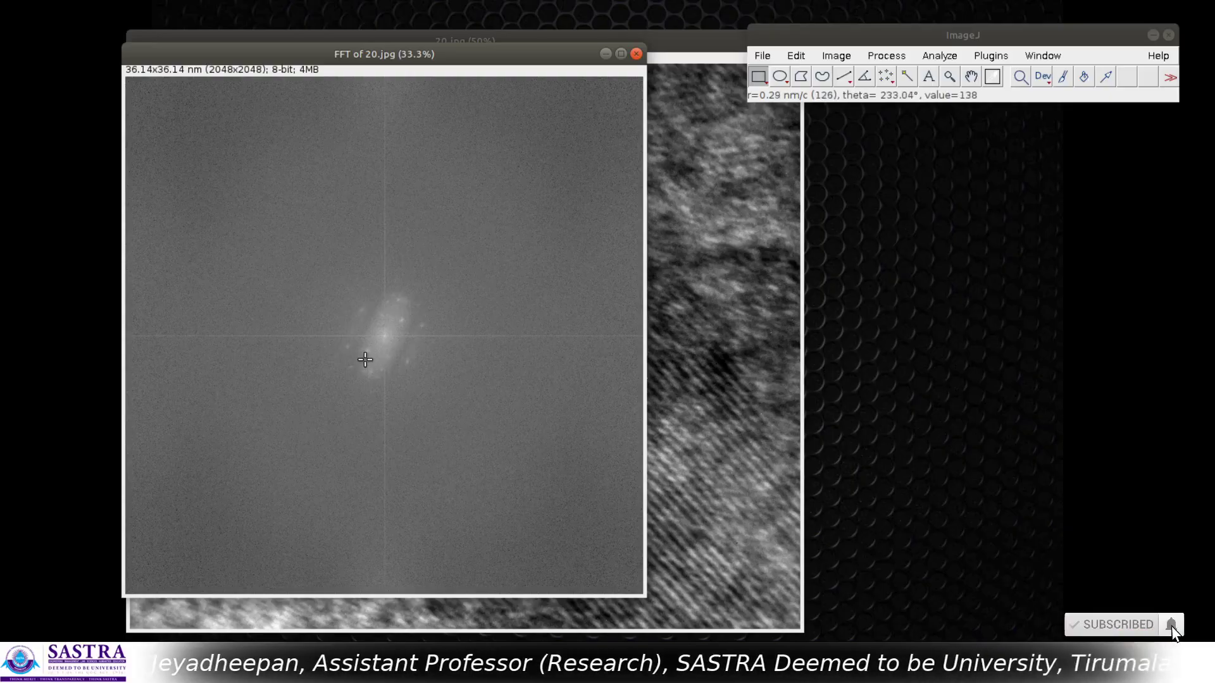
Select the bright spot to the lower left of the FFT's centre with a small oval and fill it.
{"action": "key", "text": "plus"}
{"action": "key", "text": "plus"}
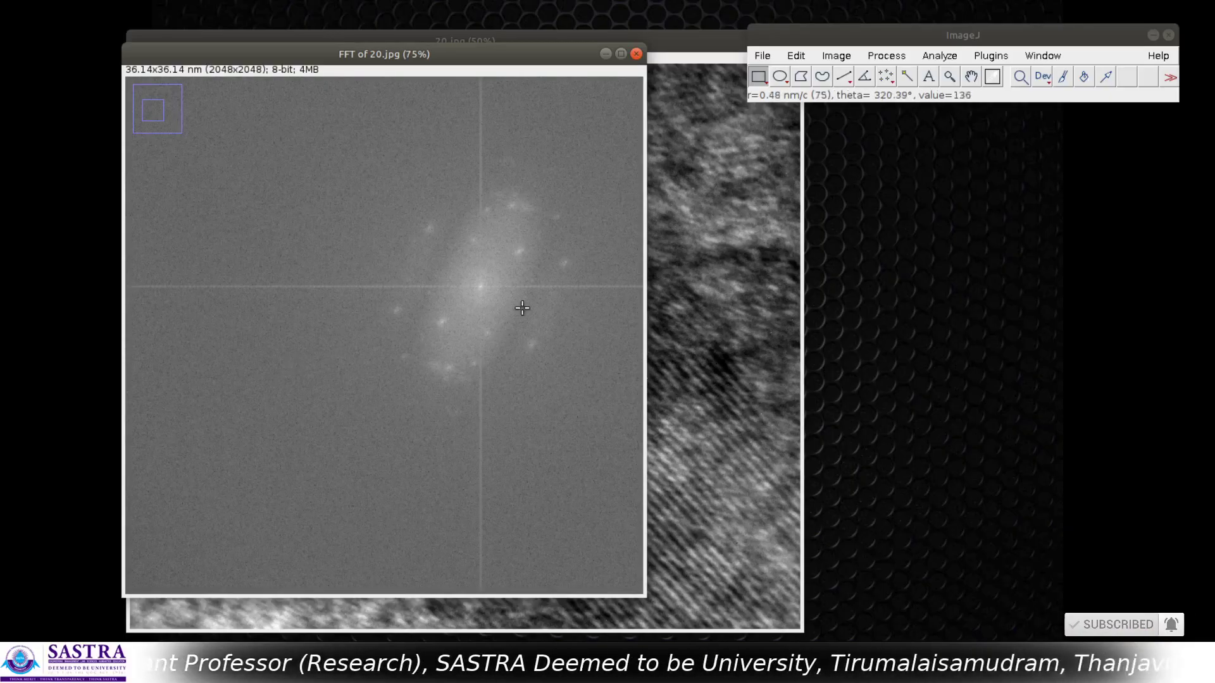
{"action": "key", "text": "plus"}
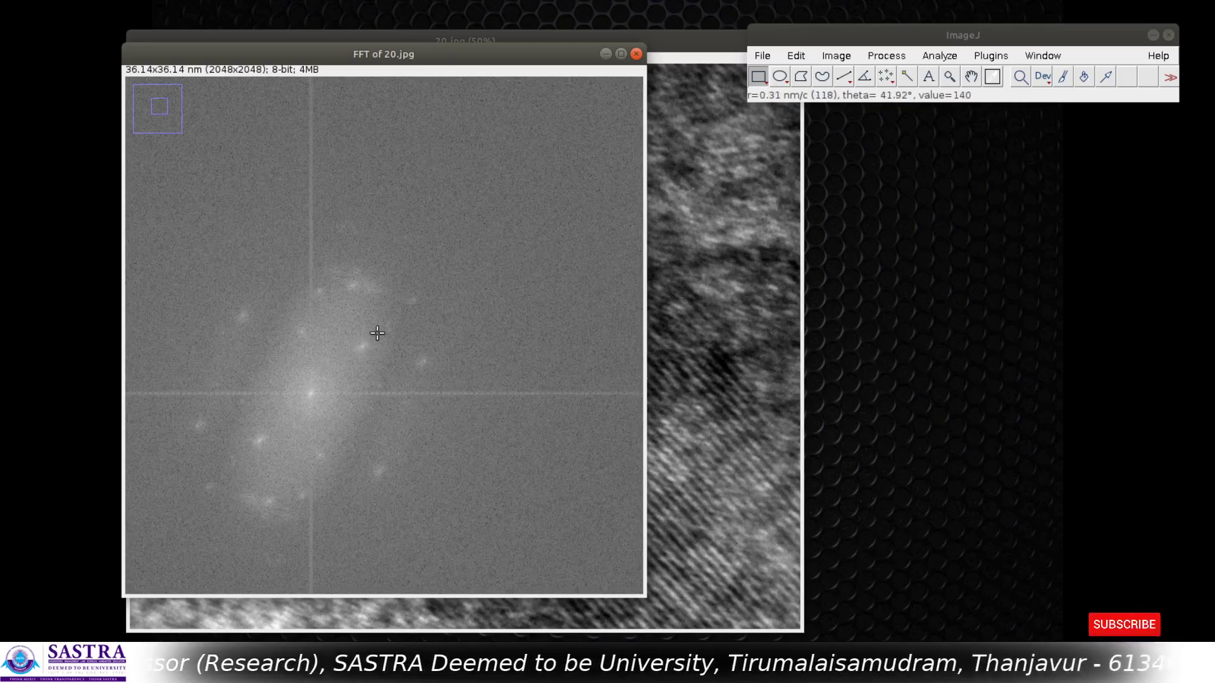
{"action": "left_click", "coordinate": [780, 76]}
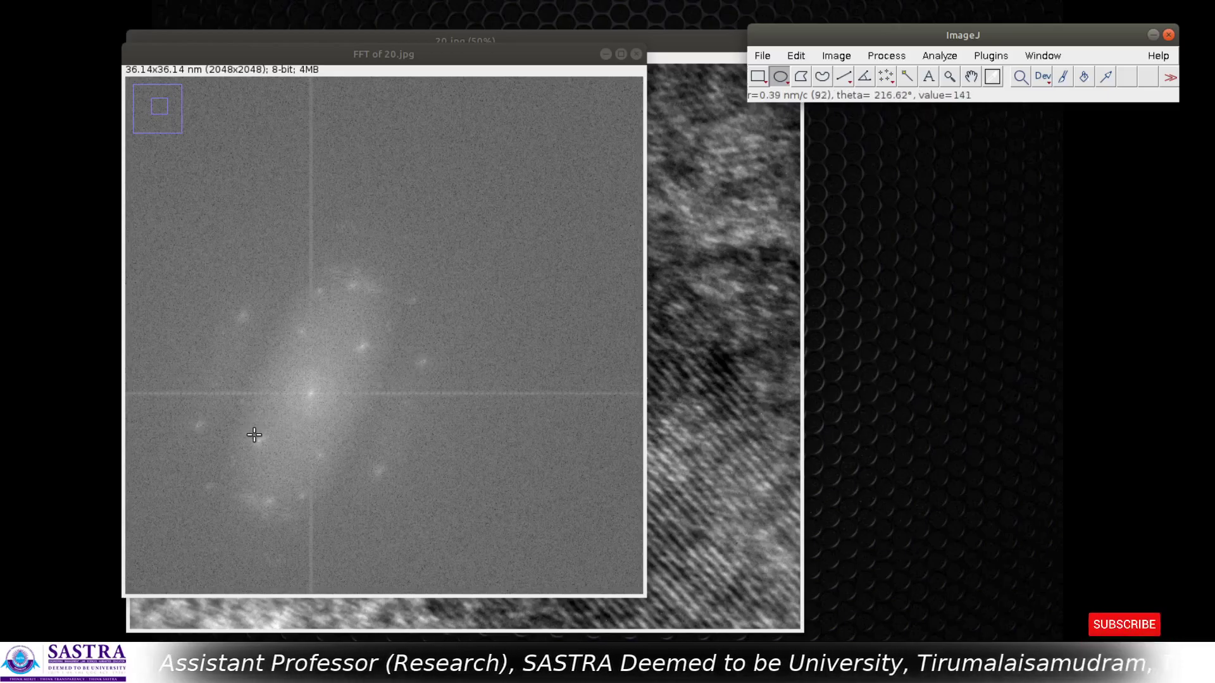
{"action": "left_click_drag", "start_coordinate": [255, 435], "coordinate": [263, 443]}
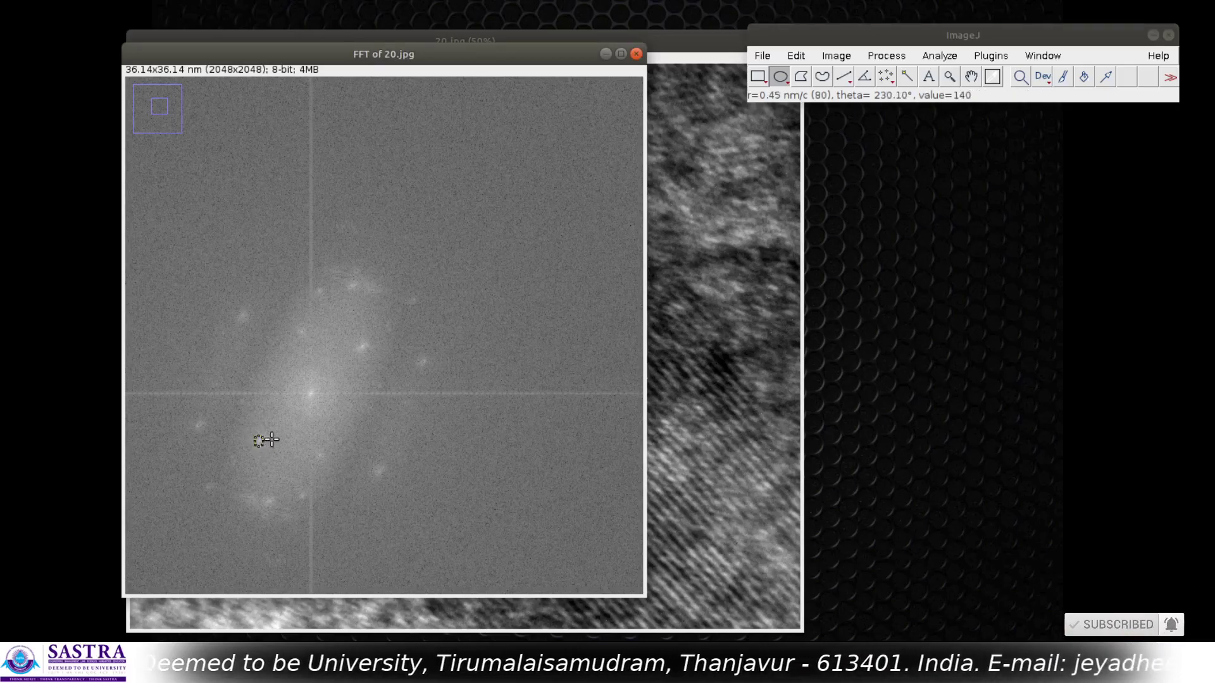
{"action": "left_click", "coordinate": [798, 57]}
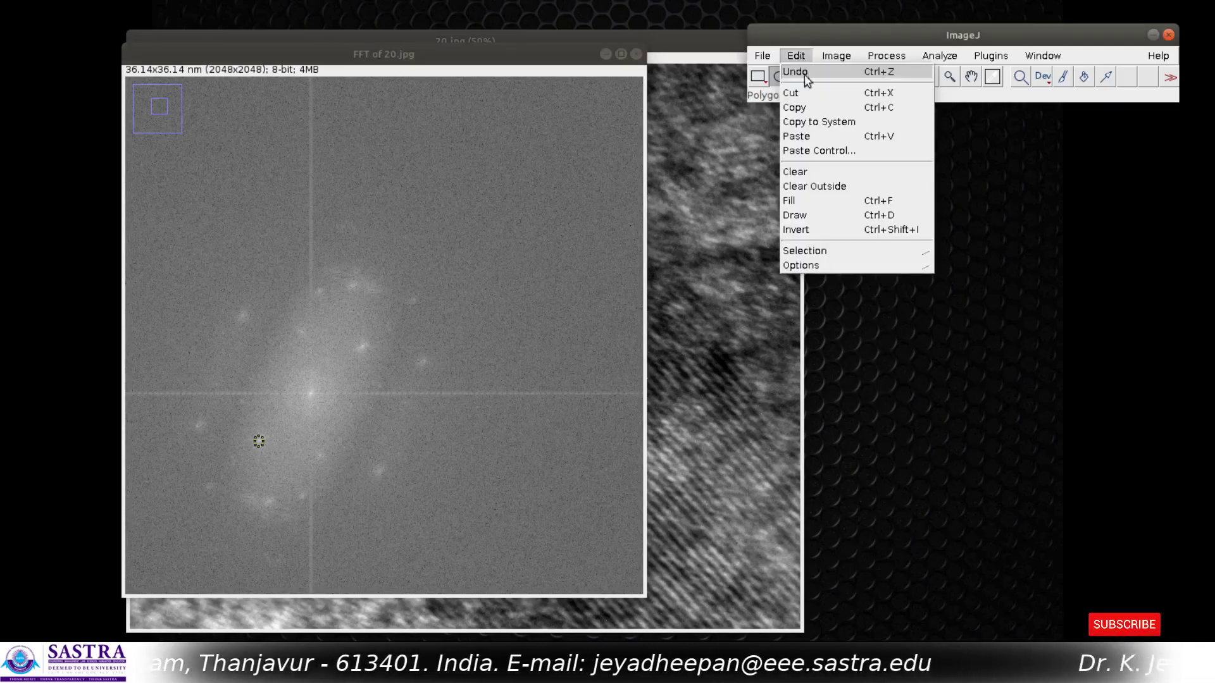
{"action": "left_click", "coordinate": [791, 201]}
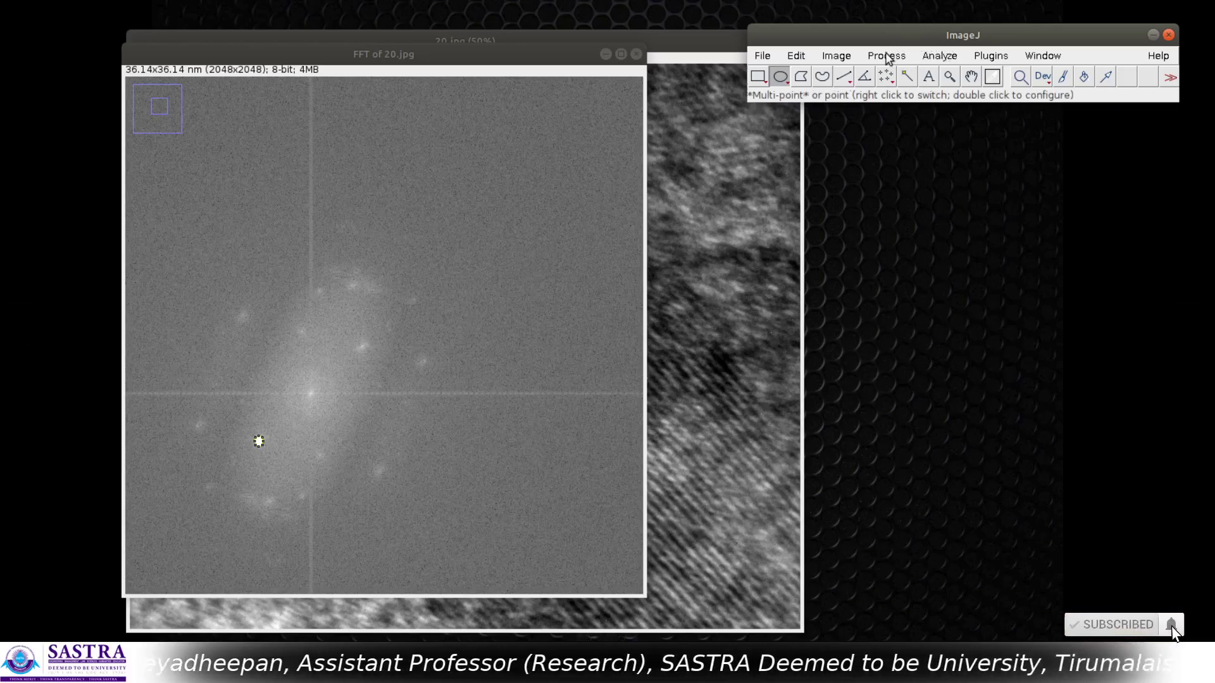
Compute the inverse FFT of the masked FFT and place its window beside the FFT window.
{"action": "left_click", "coordinate": [886, 55]}
{"action": "mouse_move", "coordinate": [883, 209]}
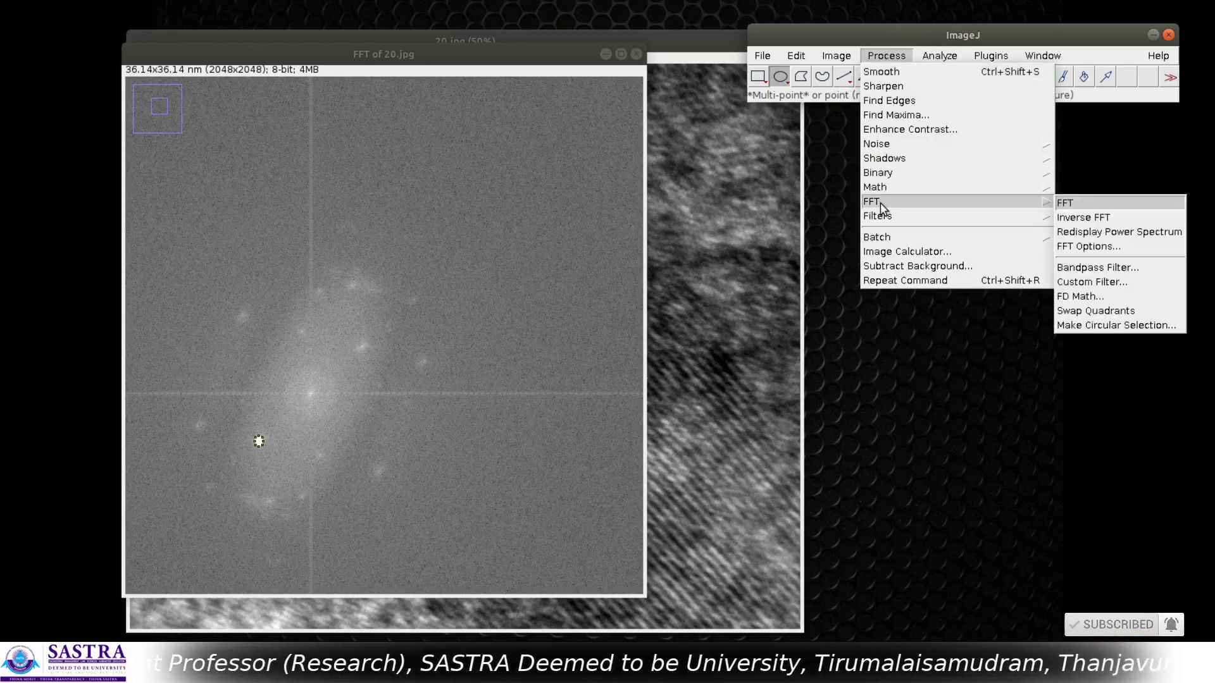
{"action": "left_click", "coordinate": [1085, 218]}
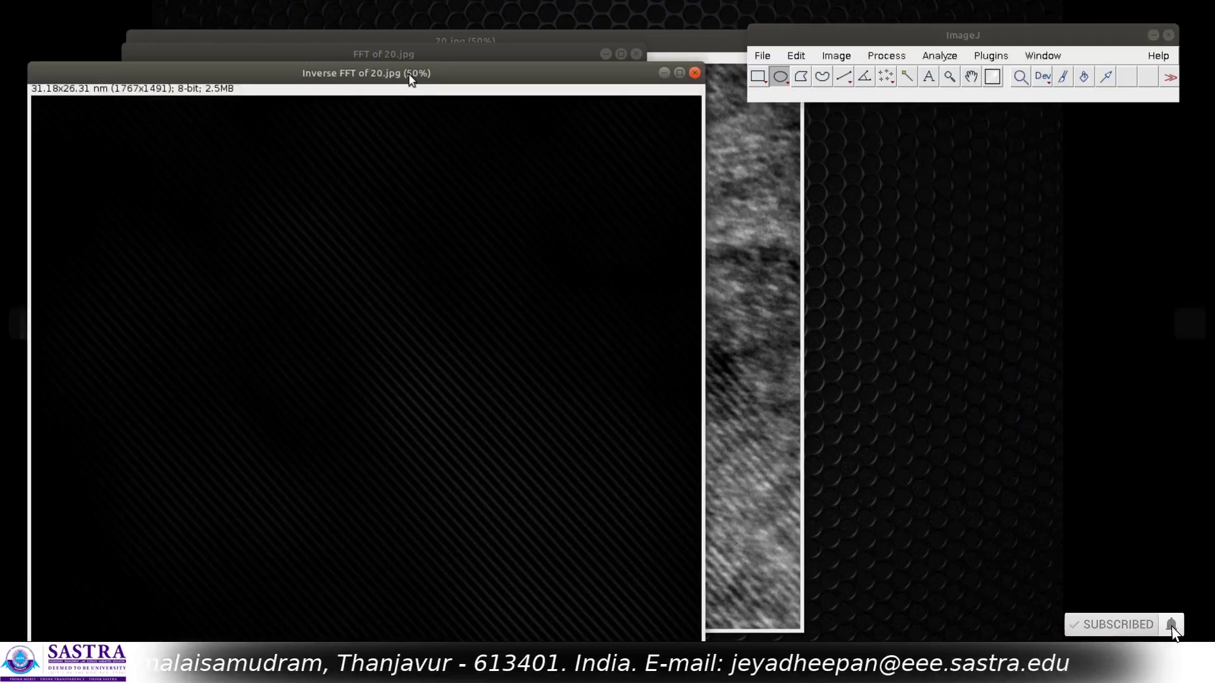
{"action": "left_click_drag", "start_coordinate": [411, 76], "coordinate": [897, 65]}
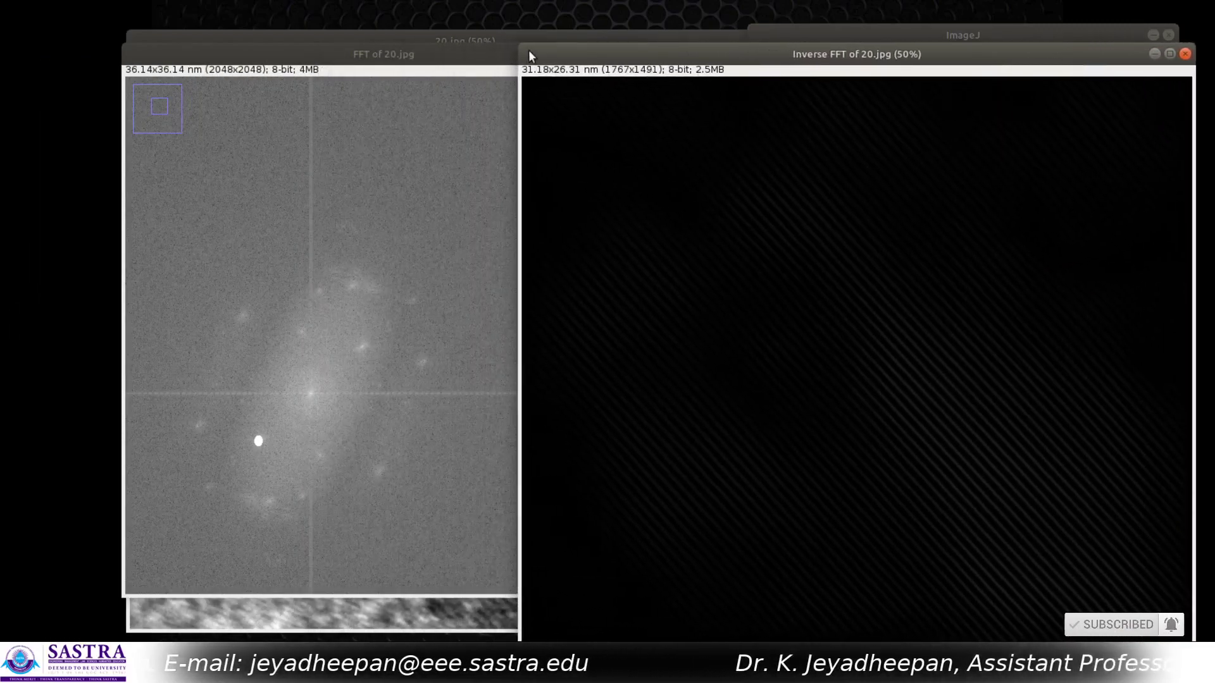
Compare the cropped 20.jpg image and its masked FFT with the inverse FFT by placing them side by side.
{"action": "left_click", "coordinate": [500, 41]}
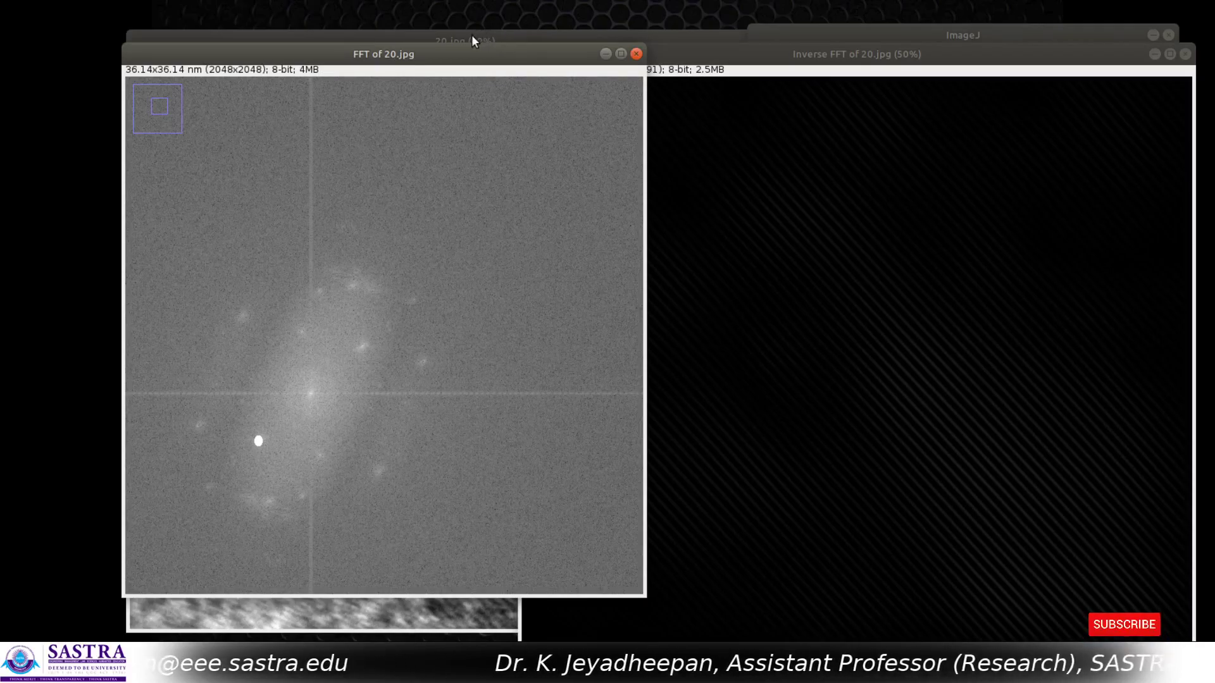
{"action": "left_click", "coordinate": [473, 40]}
{"action": "left_click_drag", "start_coordinate": [476, 42], "coordinate": [318, 54]}
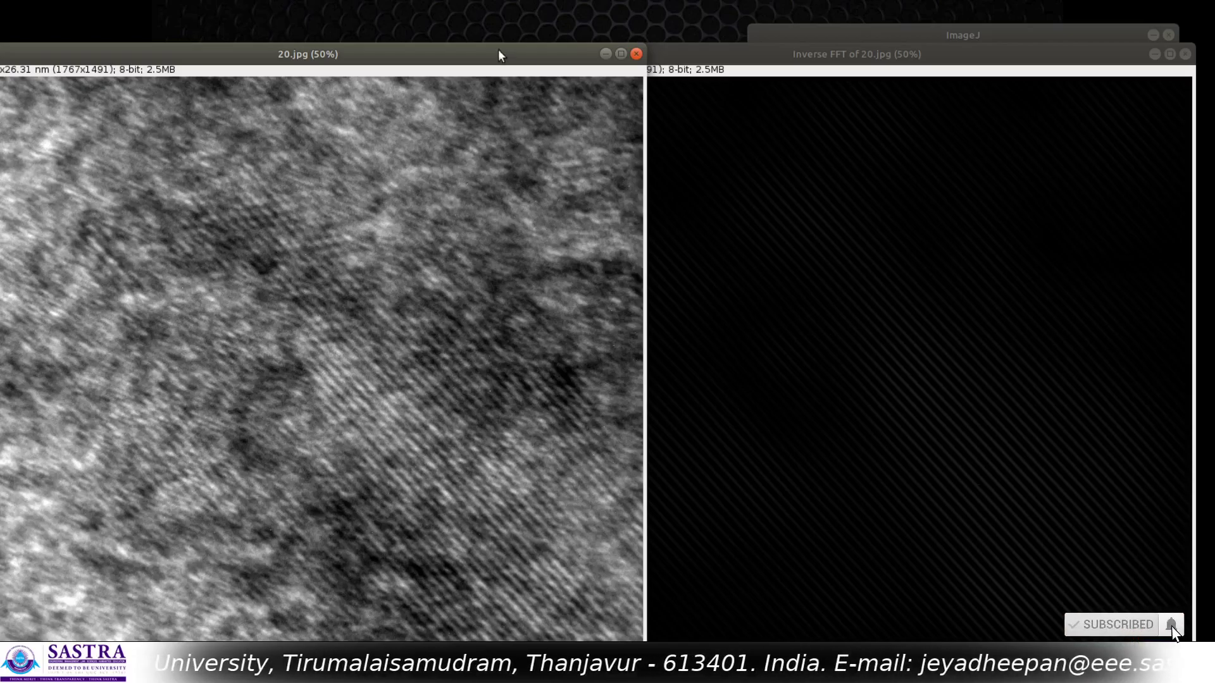
{"action": "left_click_drag", "start_coordinate": [563, 55], "coordinate": [569, 112]}
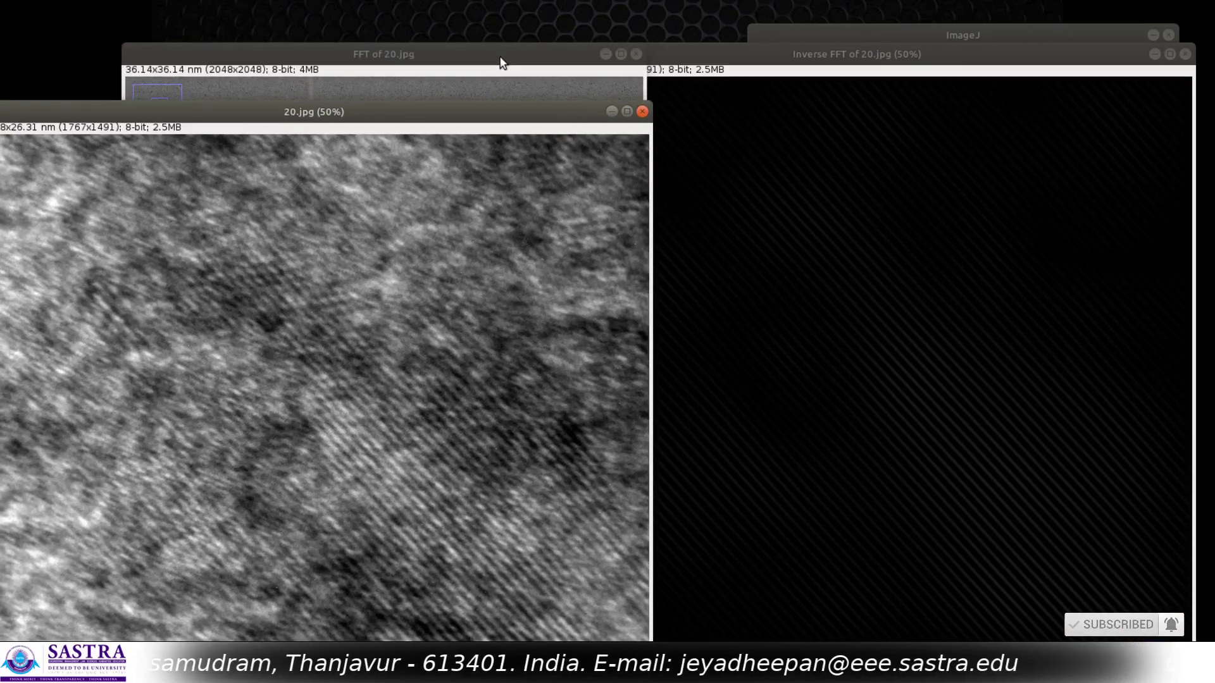
{"action": "left_click", "coordinate": [496, 62]}
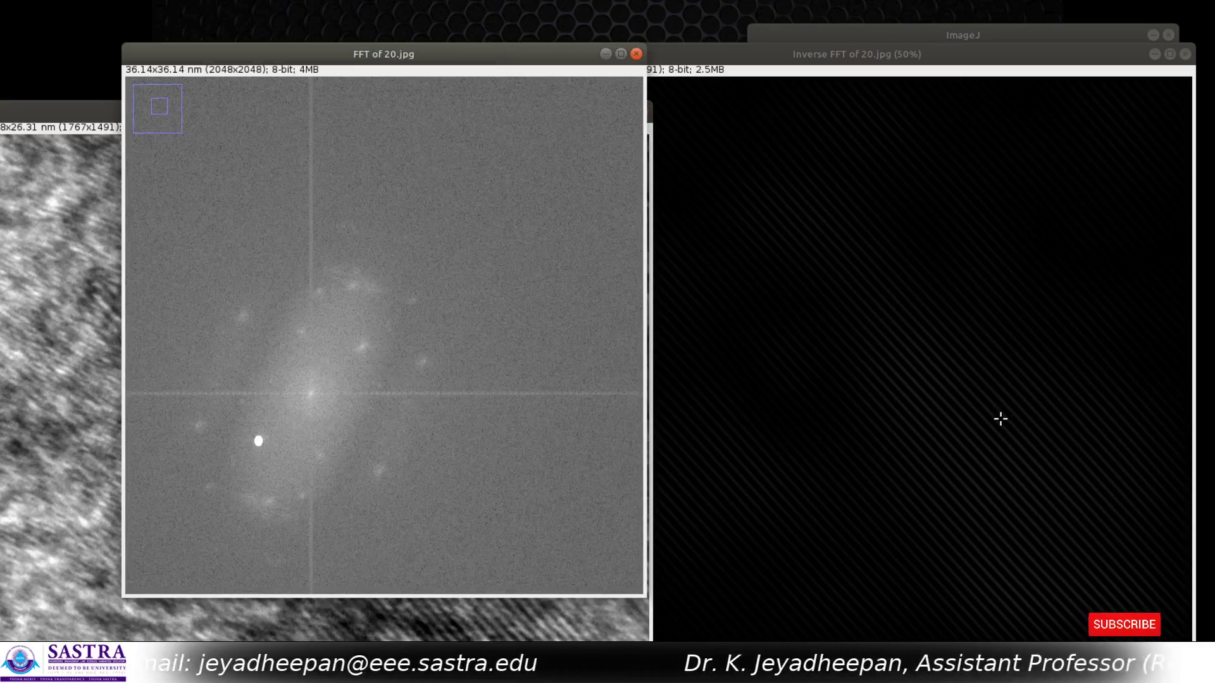
{"action": "left_click", "coordinate": [87, 114]}
{"action": "left_click_drag", "start_coordinate": [255, 115], "coordinate": [251, 58]}
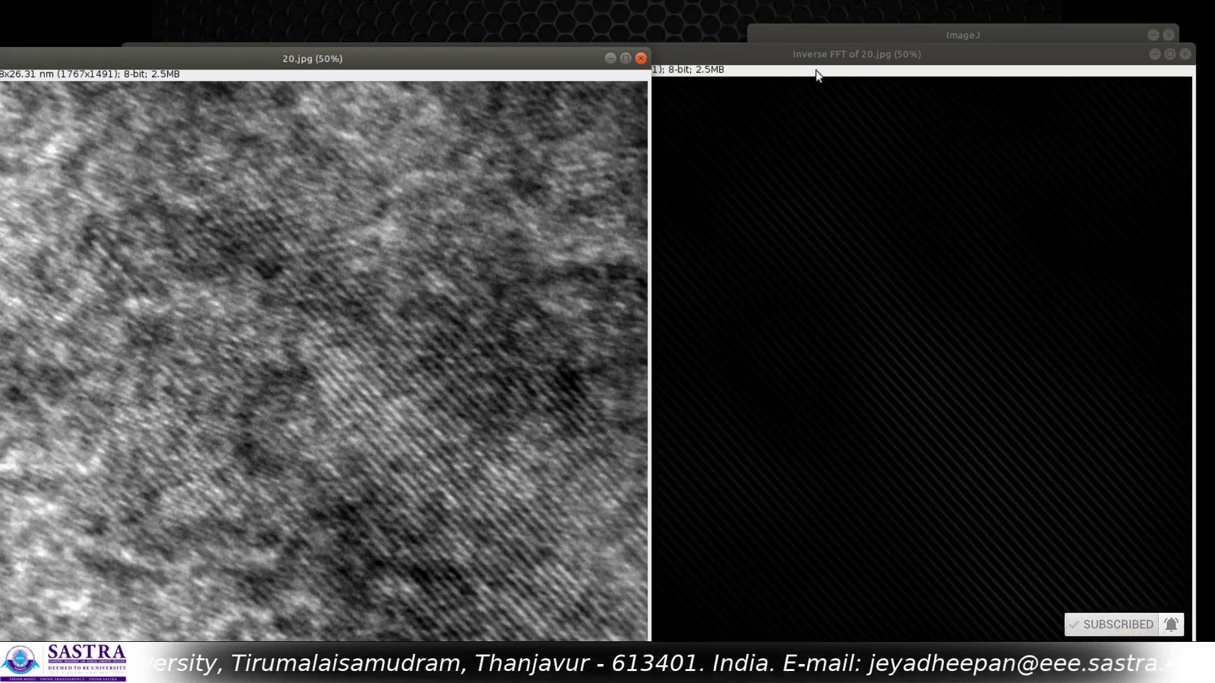
Apply automatic brightness and contrast to the inverse FFT image, with its window moved clear of the ImageJ toolbar.
{"action": "left_click_drag", "start_coordinate": [815, 52], "coordinate": [320, 57]}
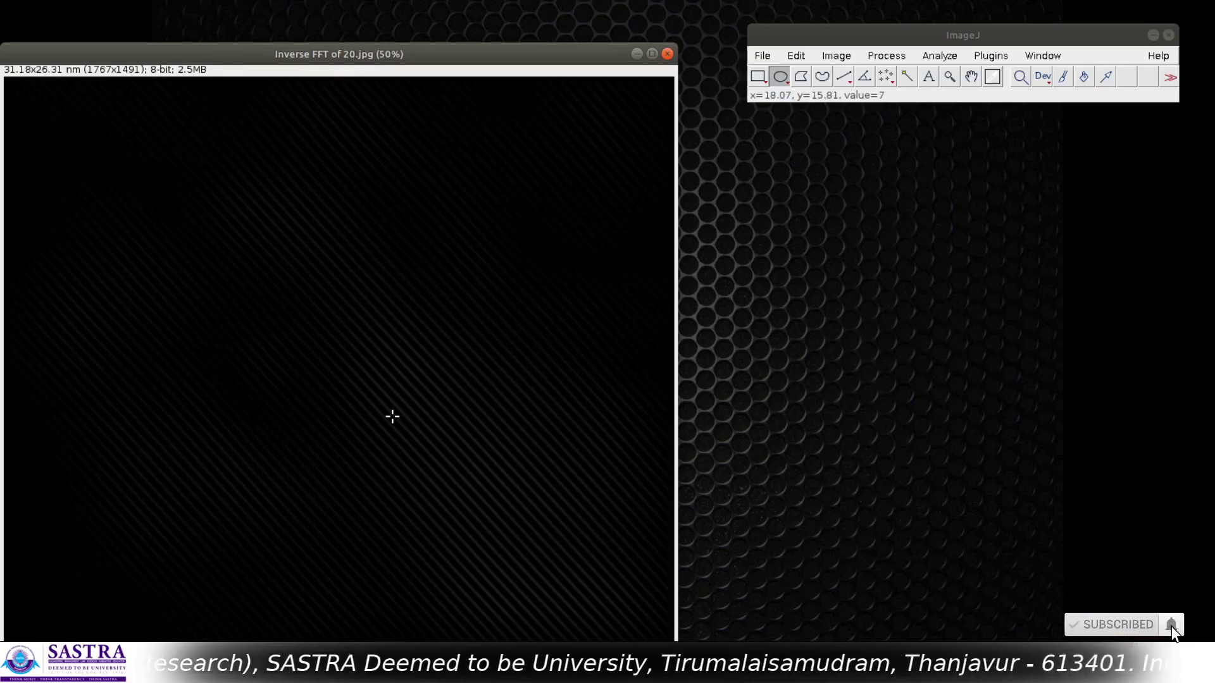
{"action": "left_click", "coordinate": [802, 54]}
{"action": "left_click", "coordinate": [835, 58]}
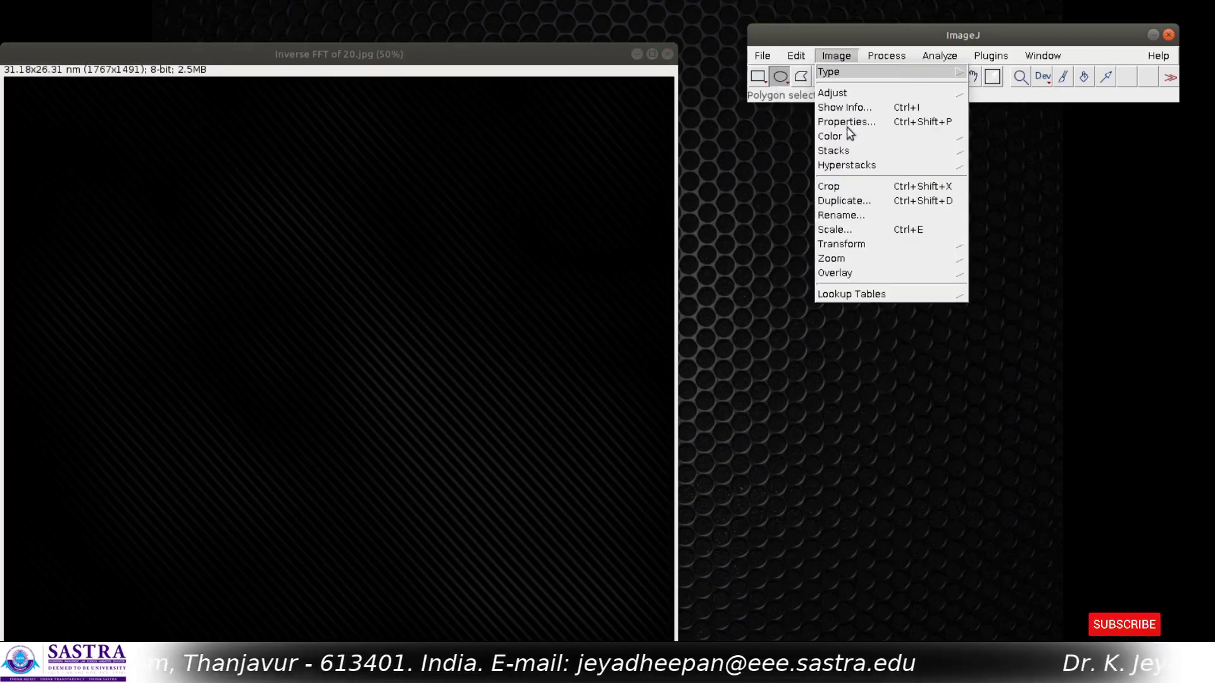
{"action": "mouse_move", "coordinate": [858, 100]}
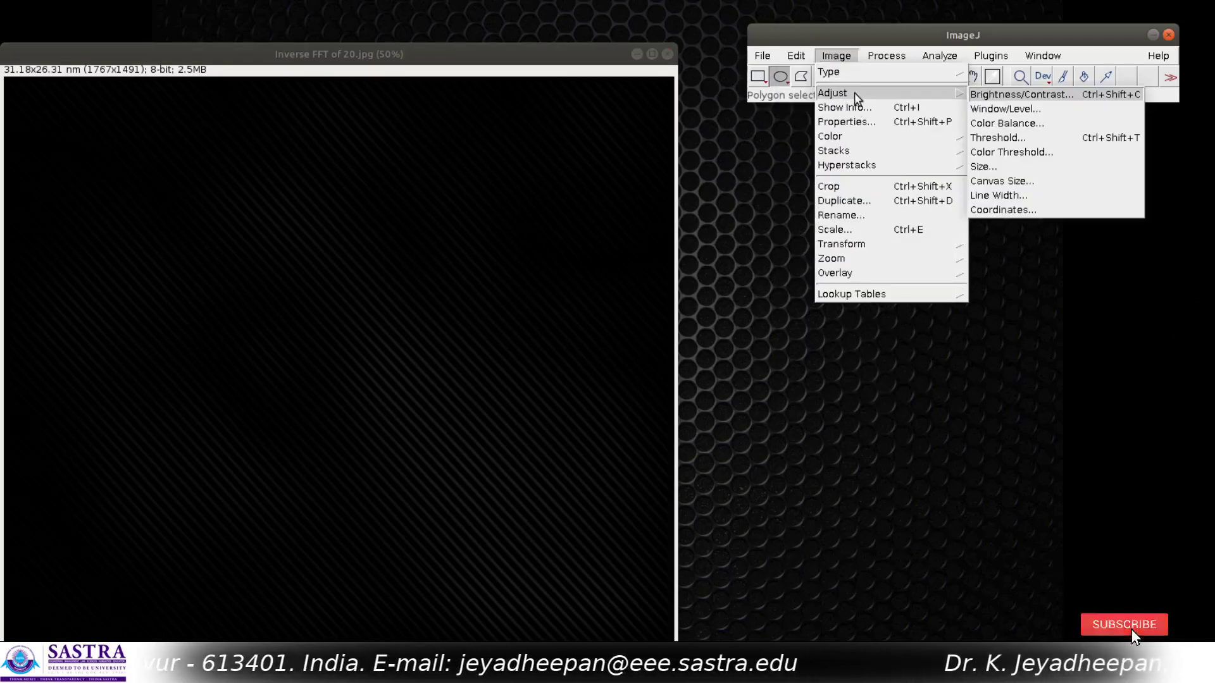
{"action": "left_click", "coordinate": [1007, 95]}
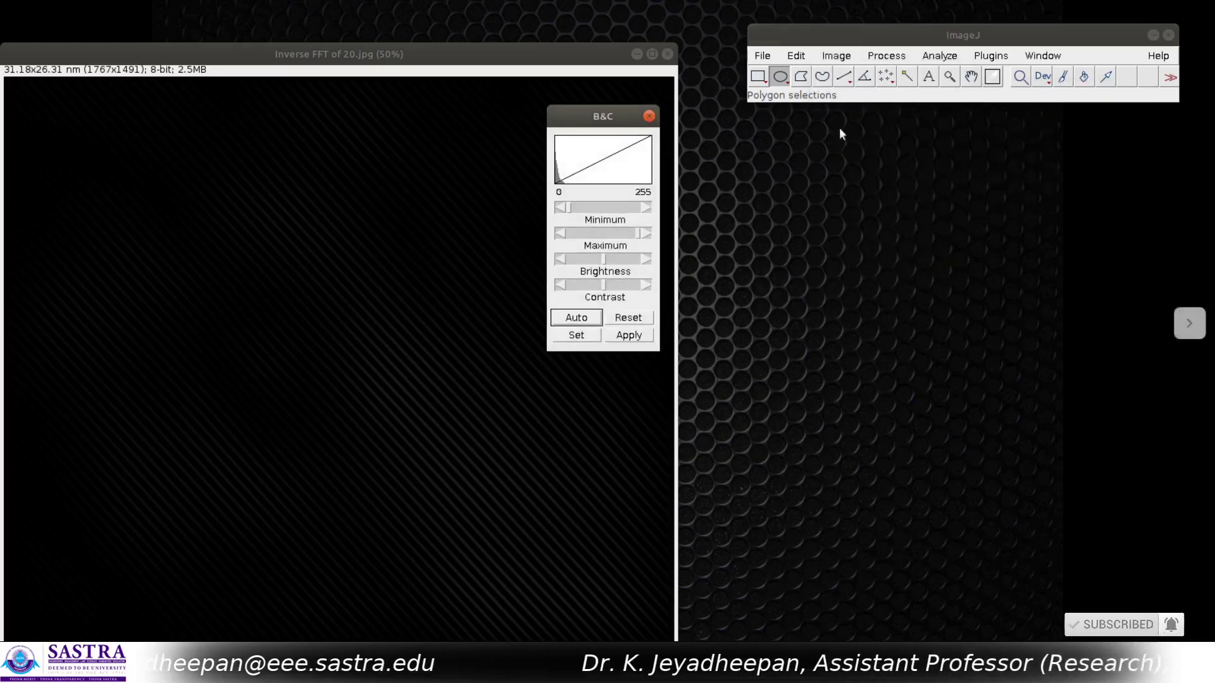
{"action": "left_click", "coordinate": [578, 322]}
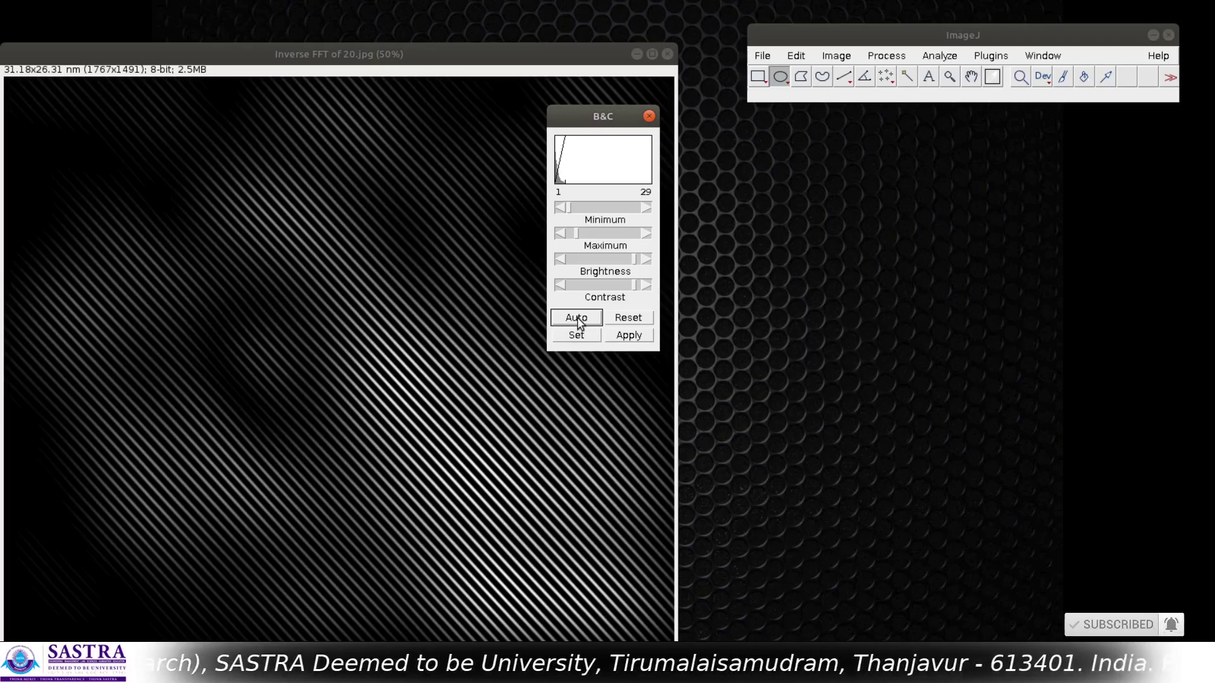
{"action": "left_click", "coordinate": [628, 335]}
{"action": "left_click", "coordinate": [649, 115]}
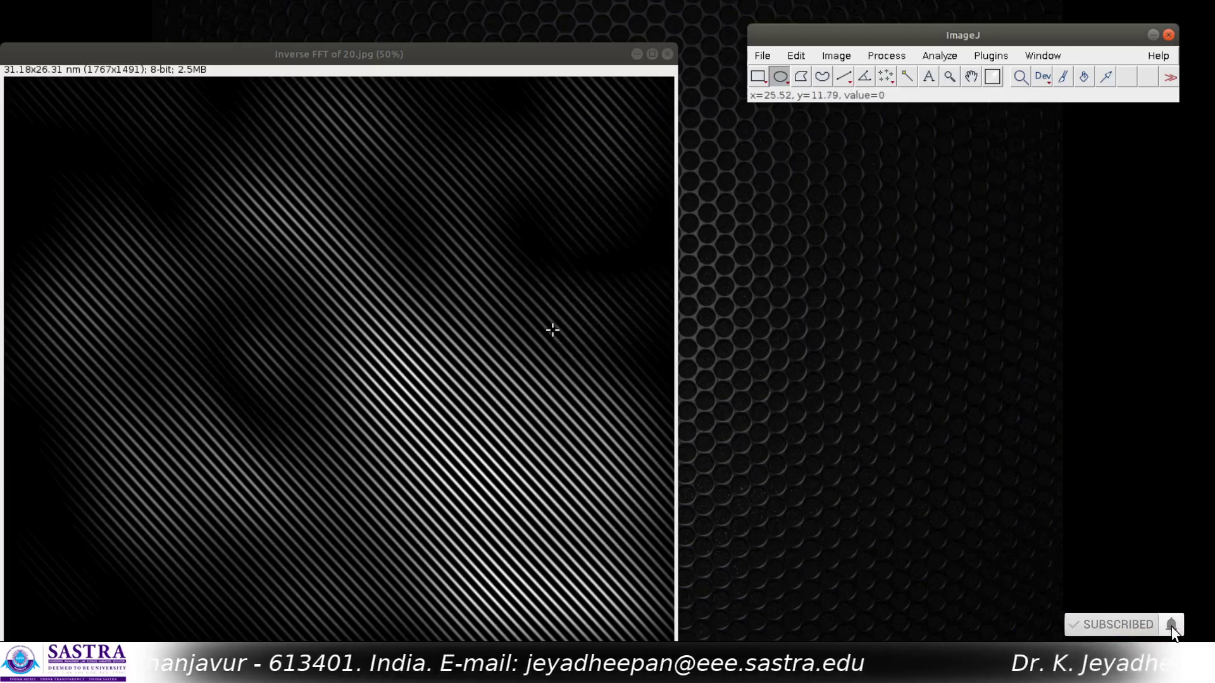
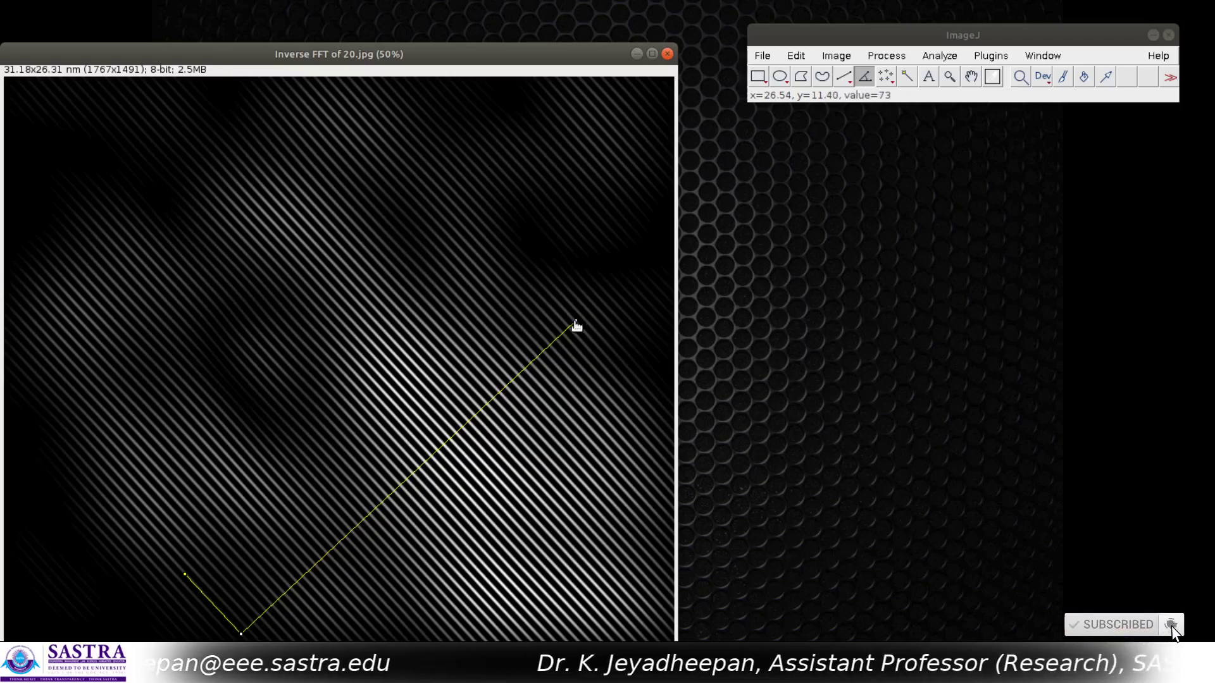
Draw the angle selection onto the inverse FFT image and trace its long arm with a straight line about 20.5 nm long.
{"action": "right_click", "coordinate": [576, 324]}
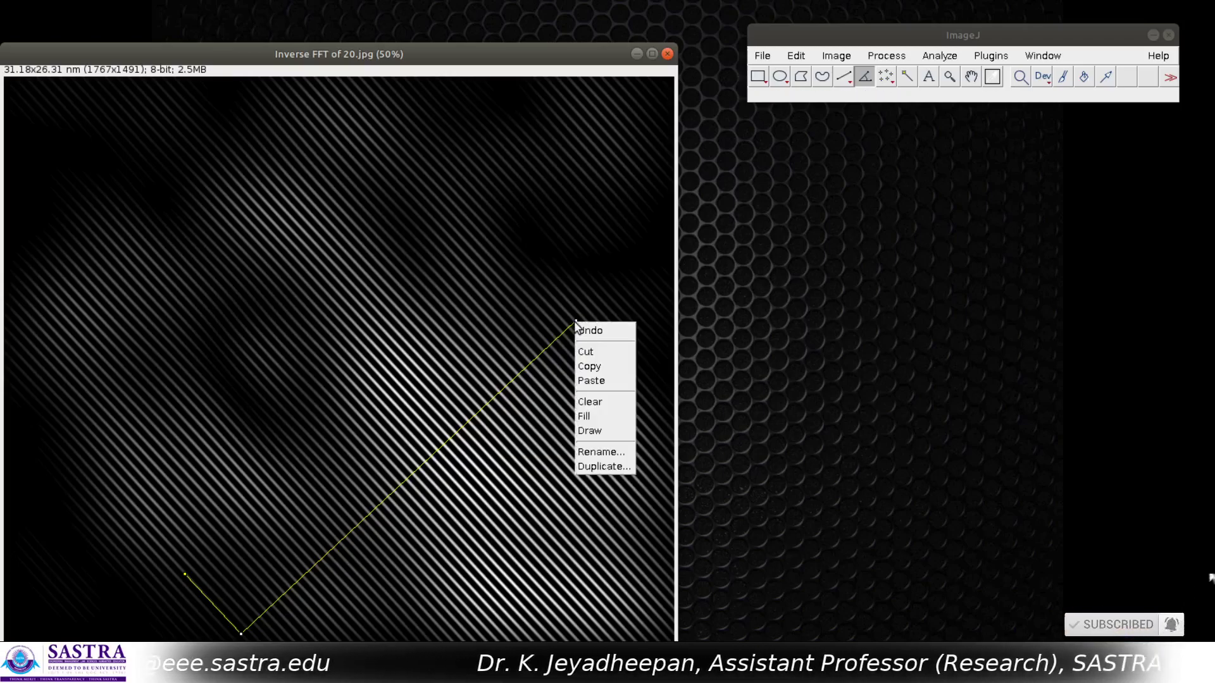
{"action": "left_click", "coordinate": [592, 431]}
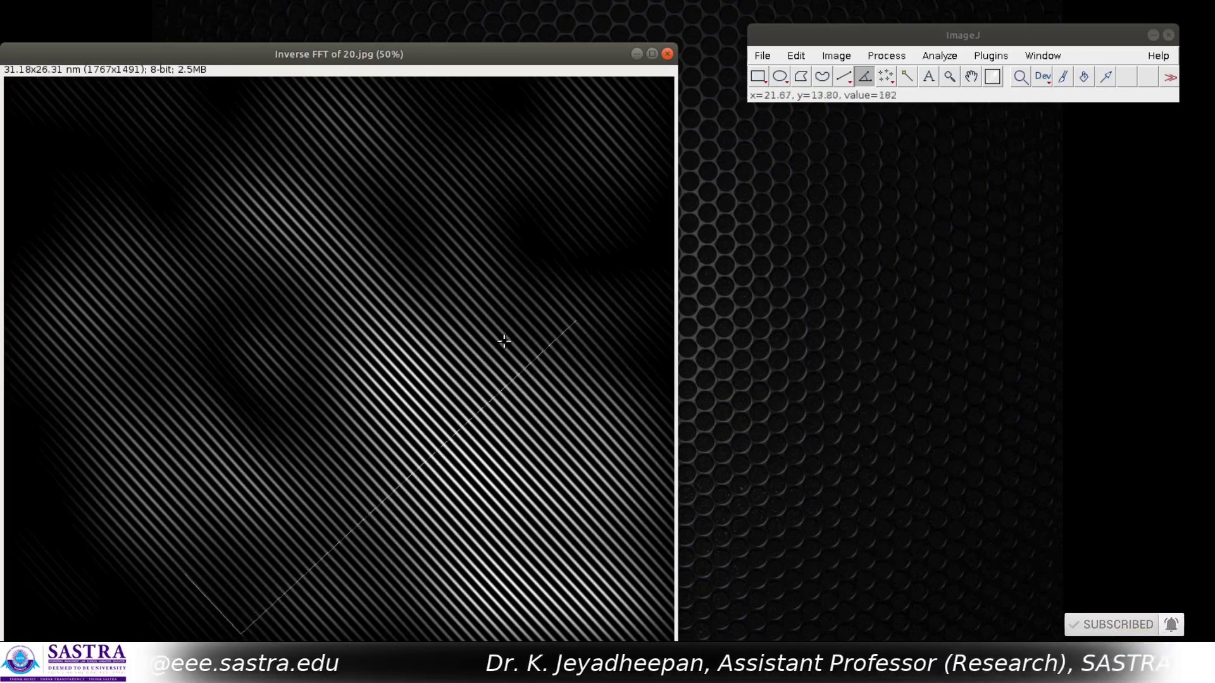
{"action": "left_click", "coordinate": [842, 78]}
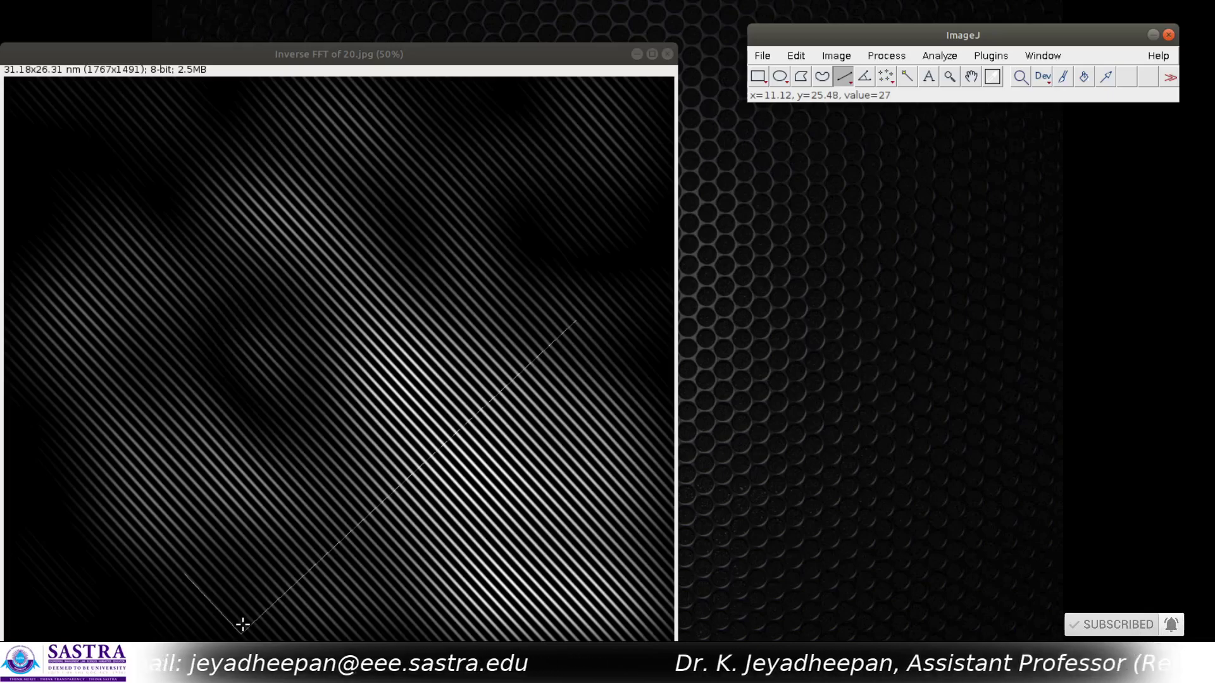
{"action": "left_click_drag", "start_coordinate": [243, 625], "coordinate": [265, 610]}
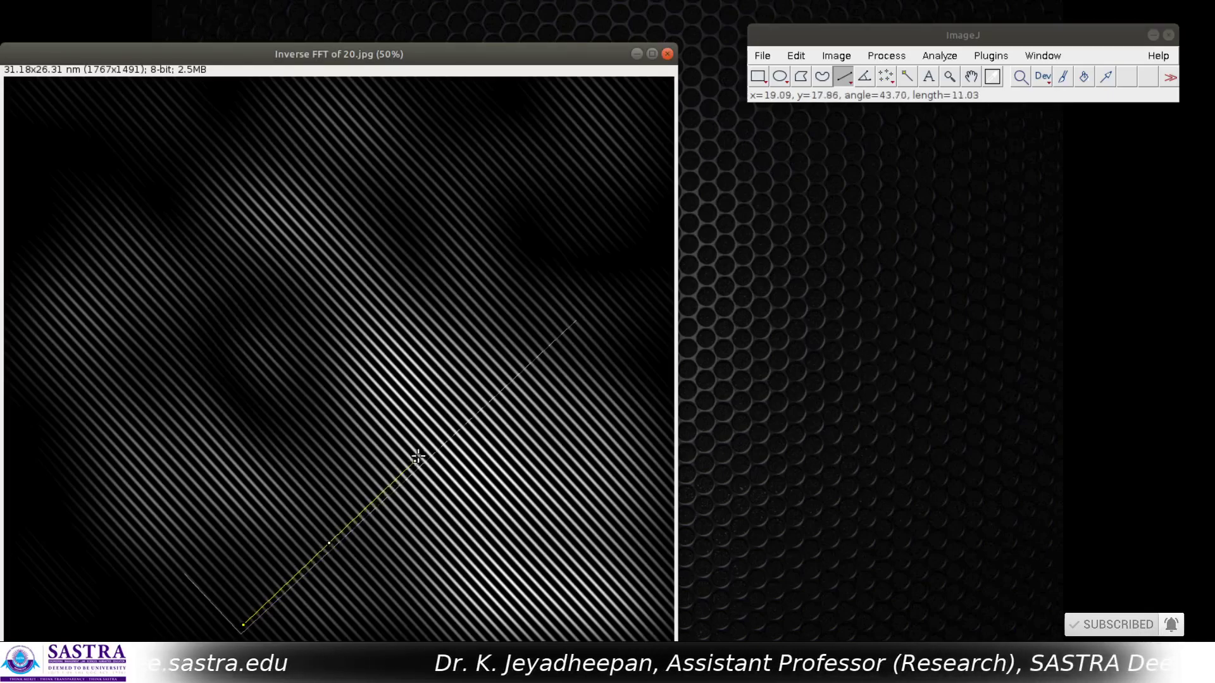
{"action": "left_click_drag", "start_coordinate": [458, 418], "coordinate": [498, 382]}
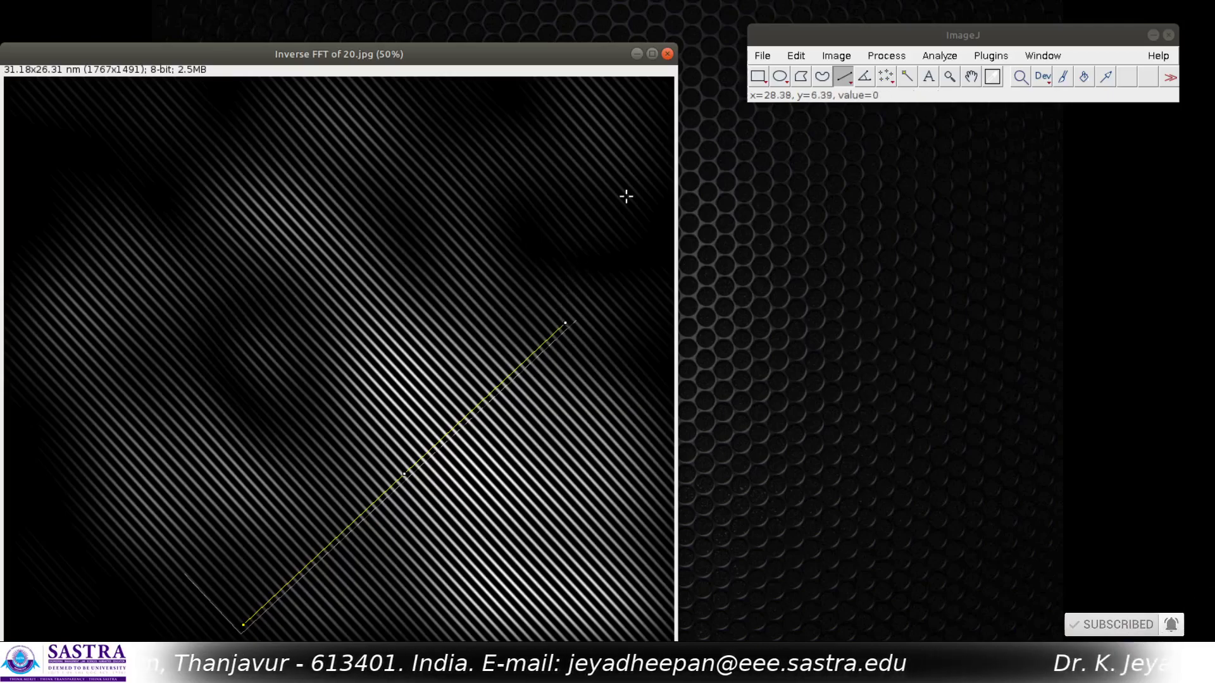
Plot the gray-value profile along the line across the fringes and enlarge the plot so the individual peaks are distinguishable.
{"action": "left_click", "coordinate": [940, 56]}
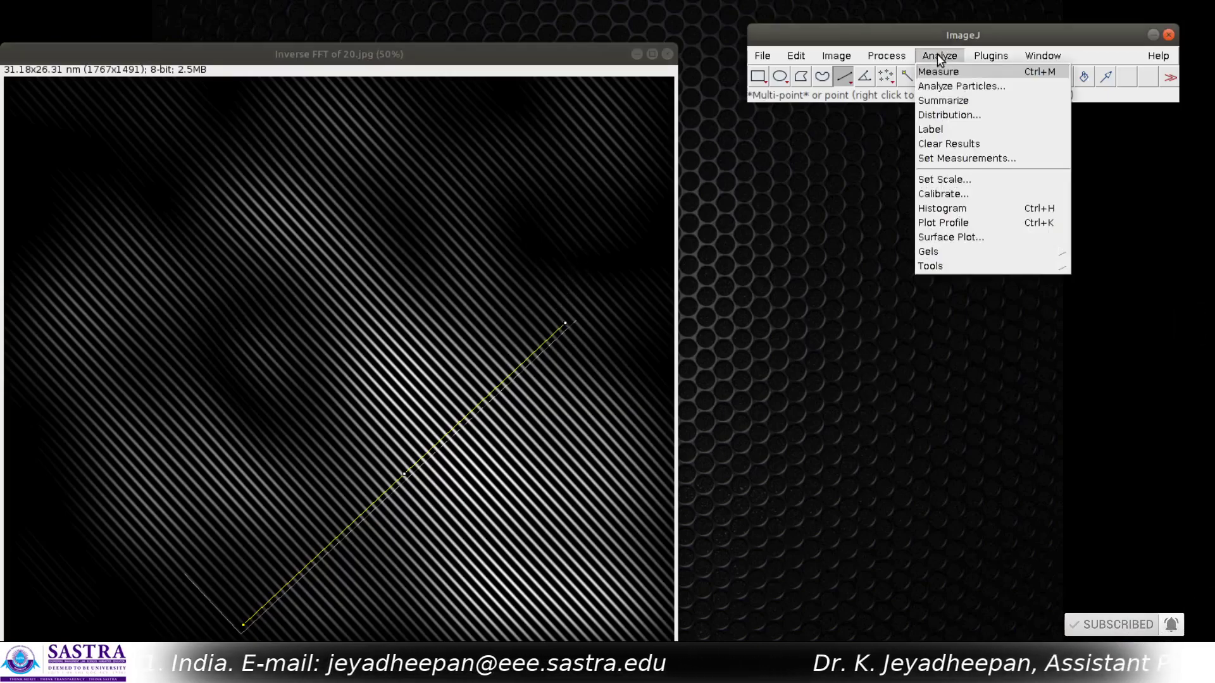
{"action": "left_click", "coordinate": [971, 223]}
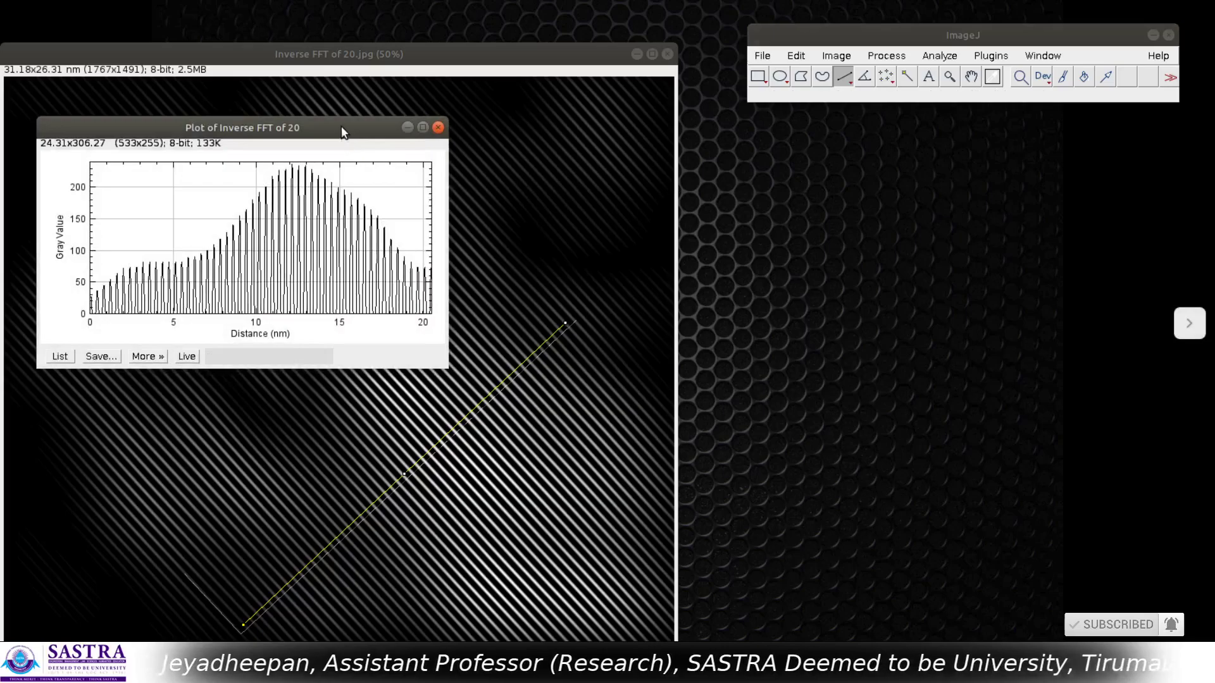
{"action": "left_click_drag", "start_coordinate": [345, 127], "coordinate": [498, 146]}
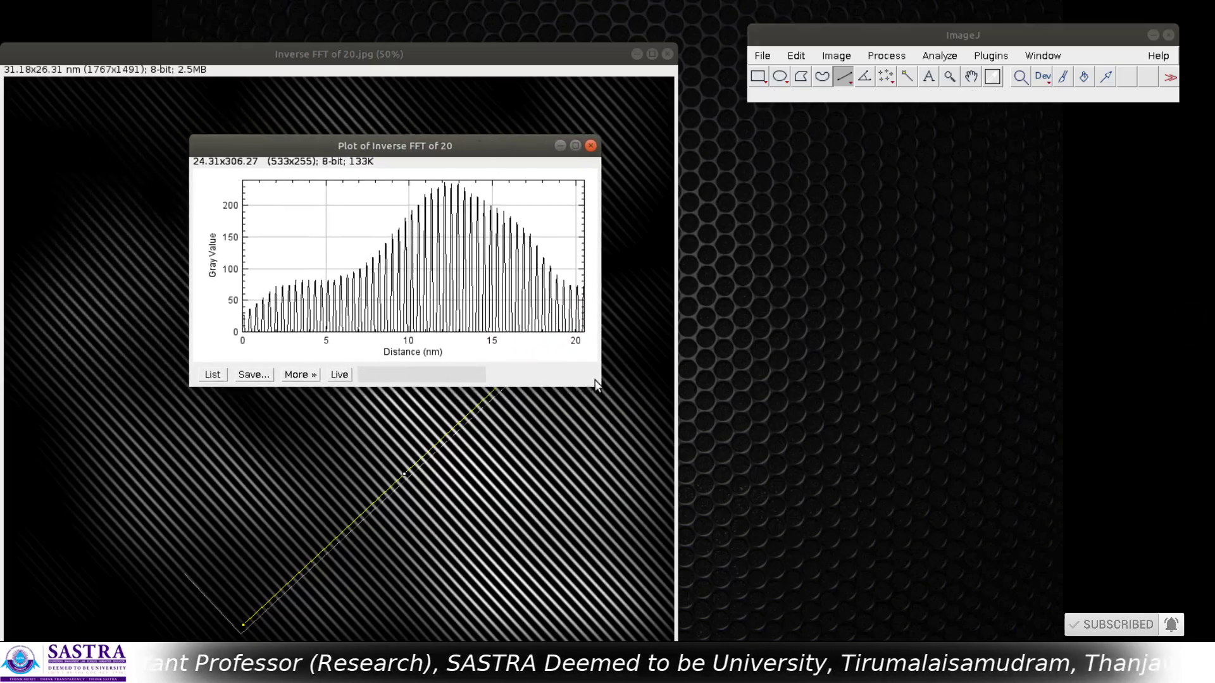
{"action": "left_click_drag", "start_coordinate": [595, 379], "coordinate": [974, 520]}
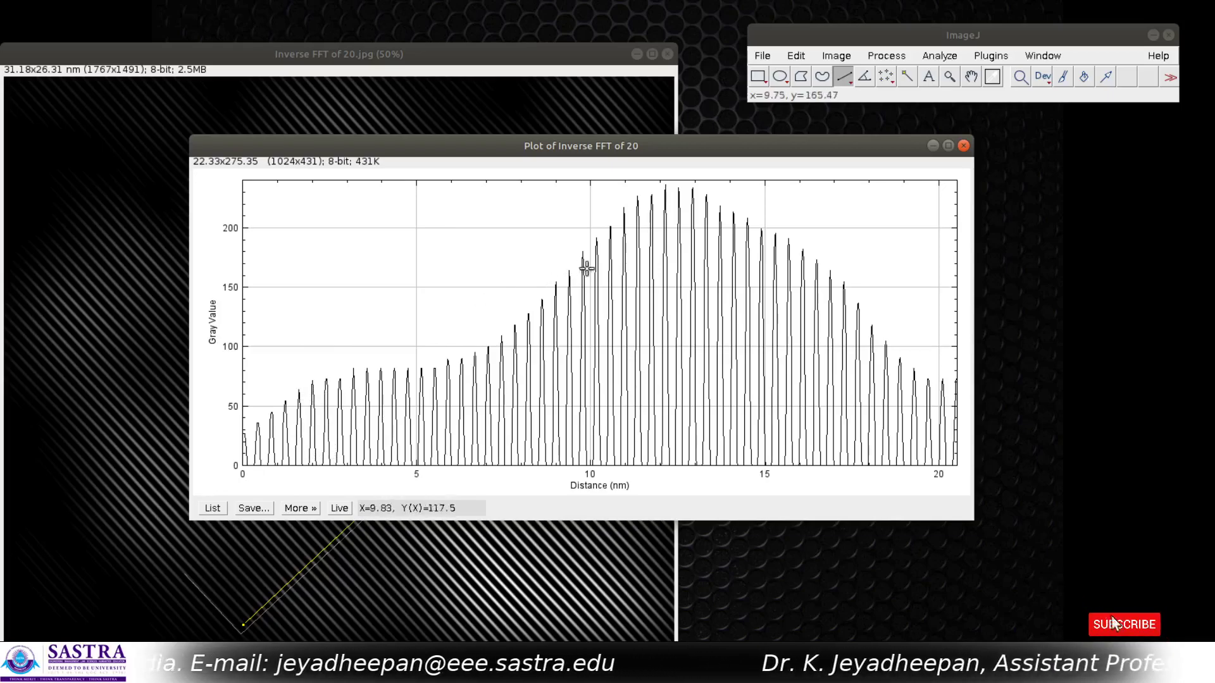
{"action": "mouse_move", "coordinate": [881, 477]}
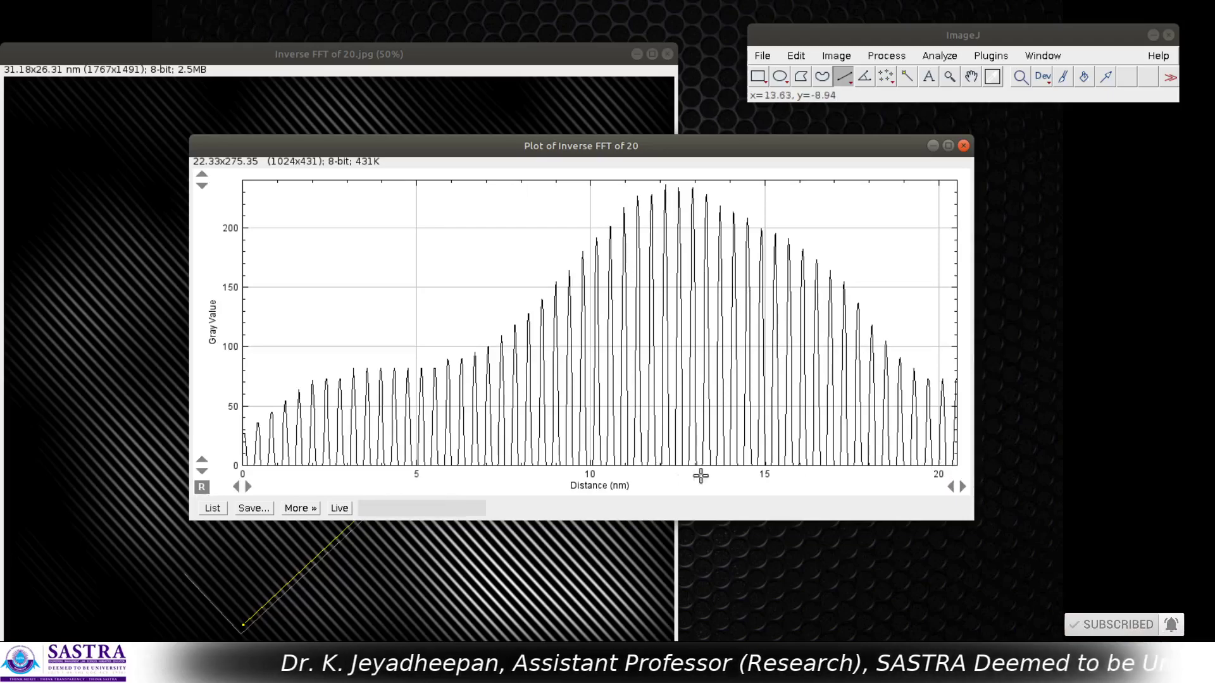
{"action": "left_click", "coordinate": [310, 508]}
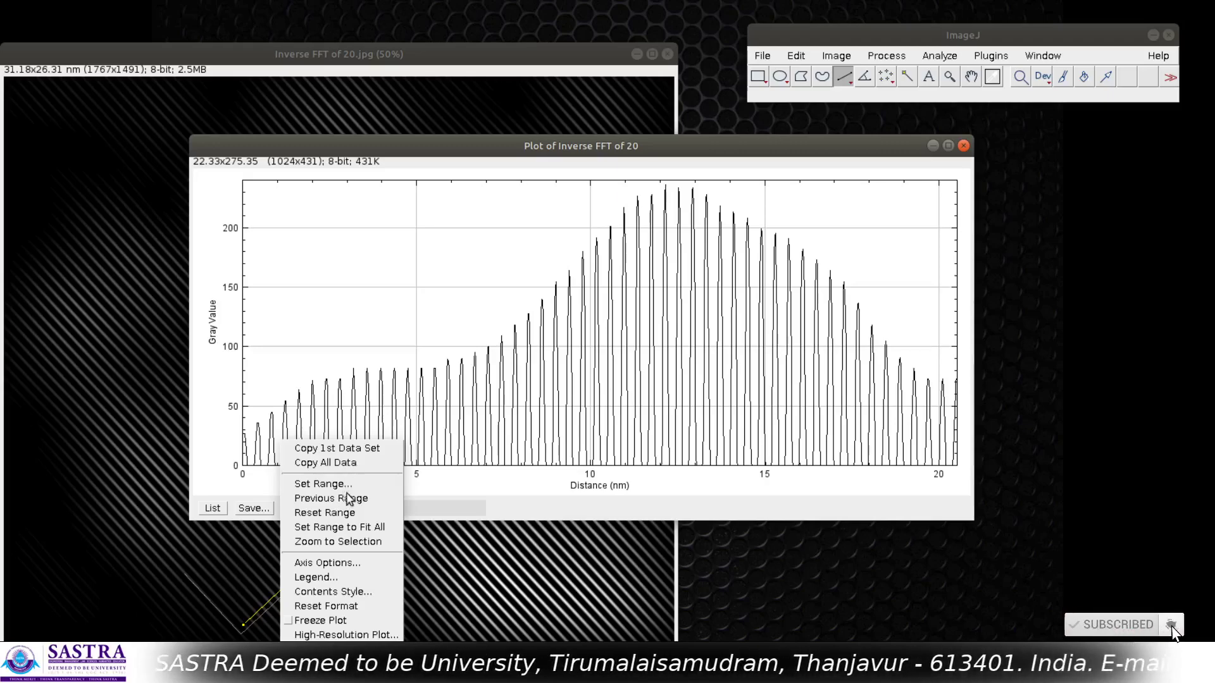
{"action": "left_click", "coordinate": [345, 574]}
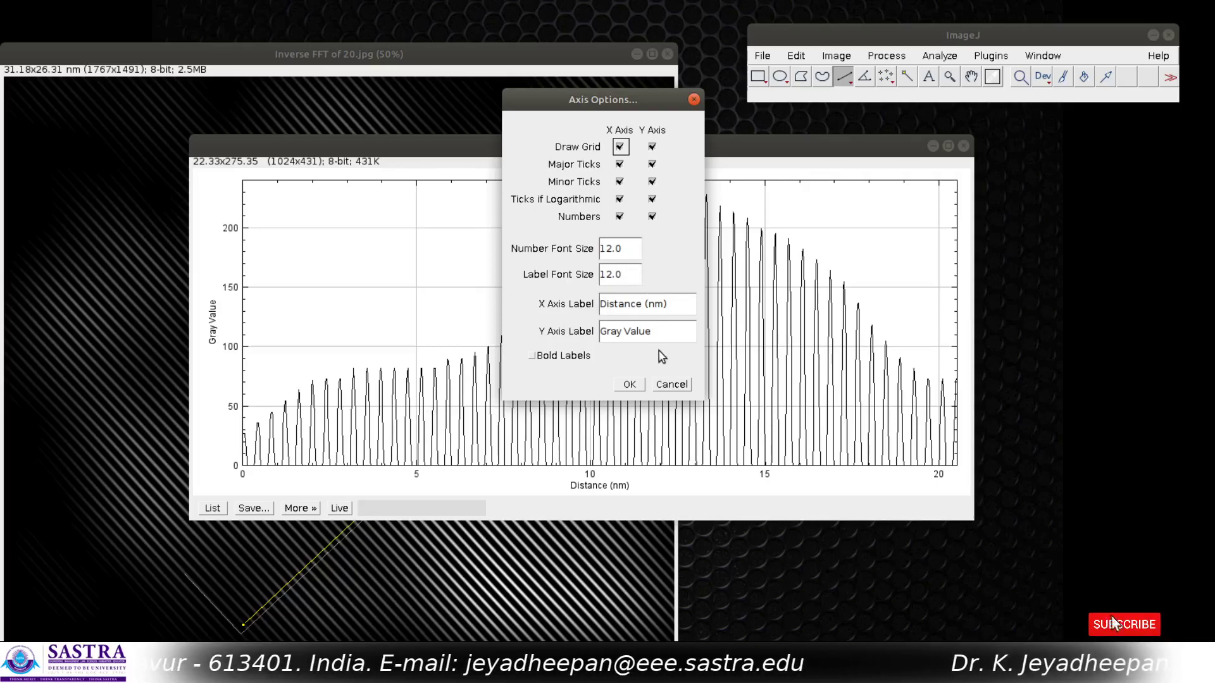
{"action": "left_click", "coordinate": [679, 387]}
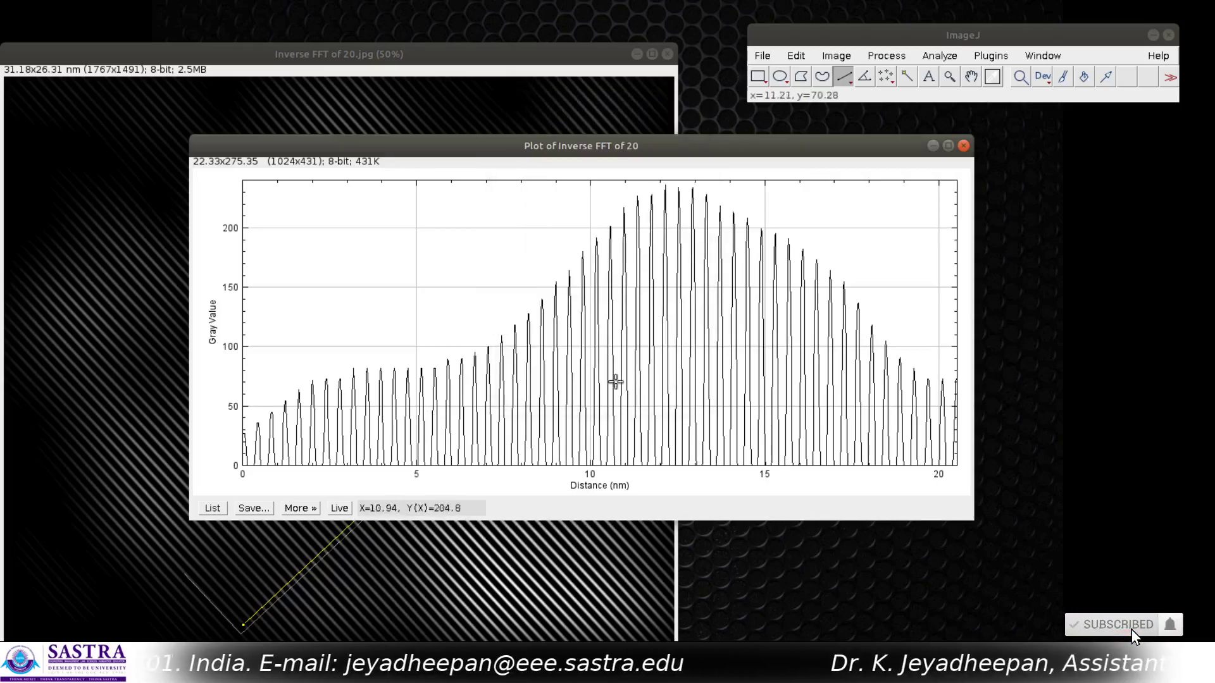
Check the X-axis limits of the profile plot in its range settings.
{"action": "left_click", "coordinate": [309, 508]}
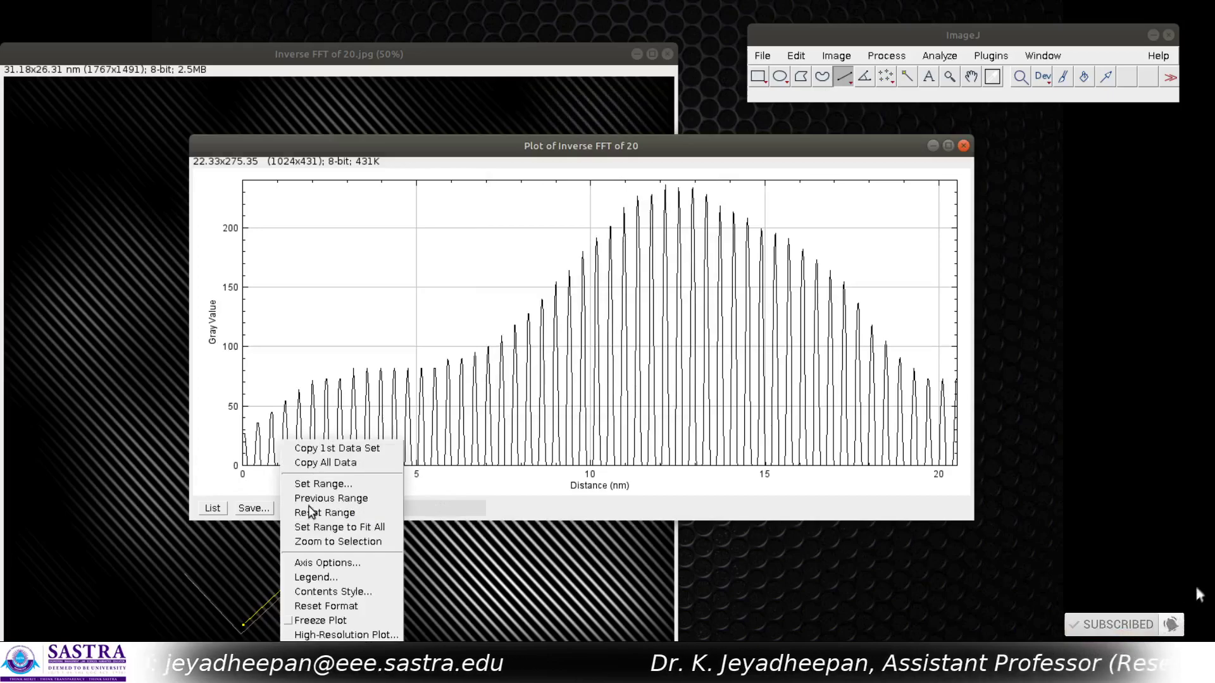
{"action": "left_click", "coordinate": [348, 484]}
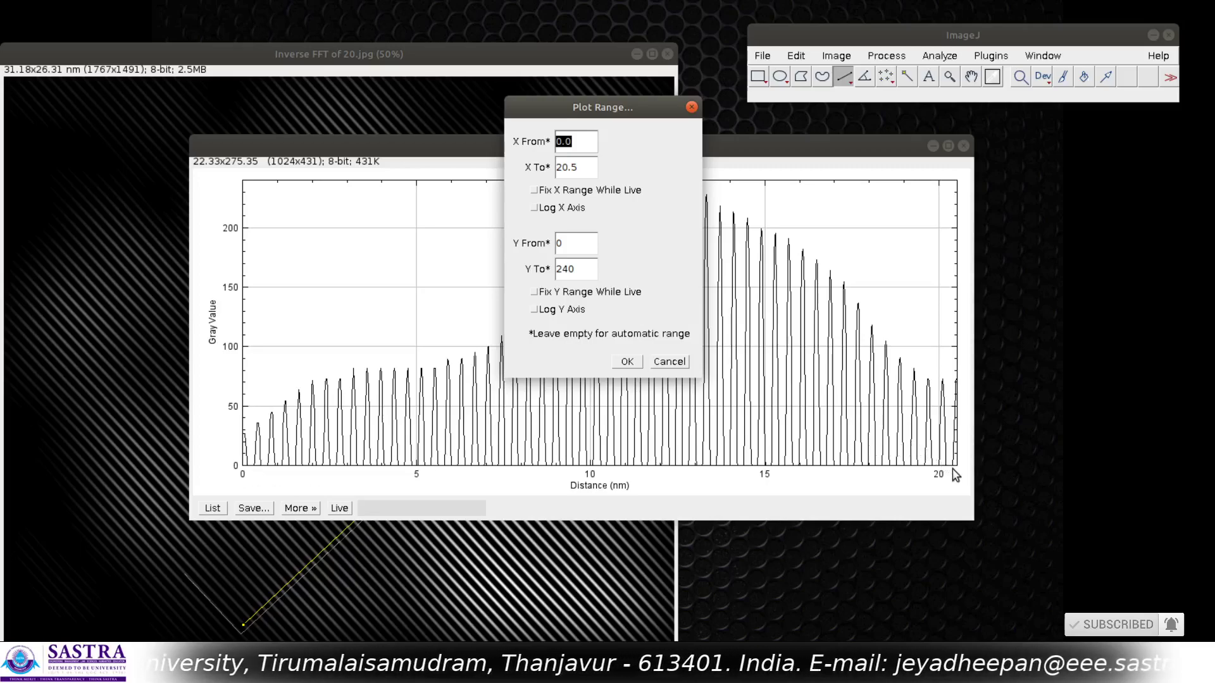
{"action": "left_click", "coordinate": [627, 362]}
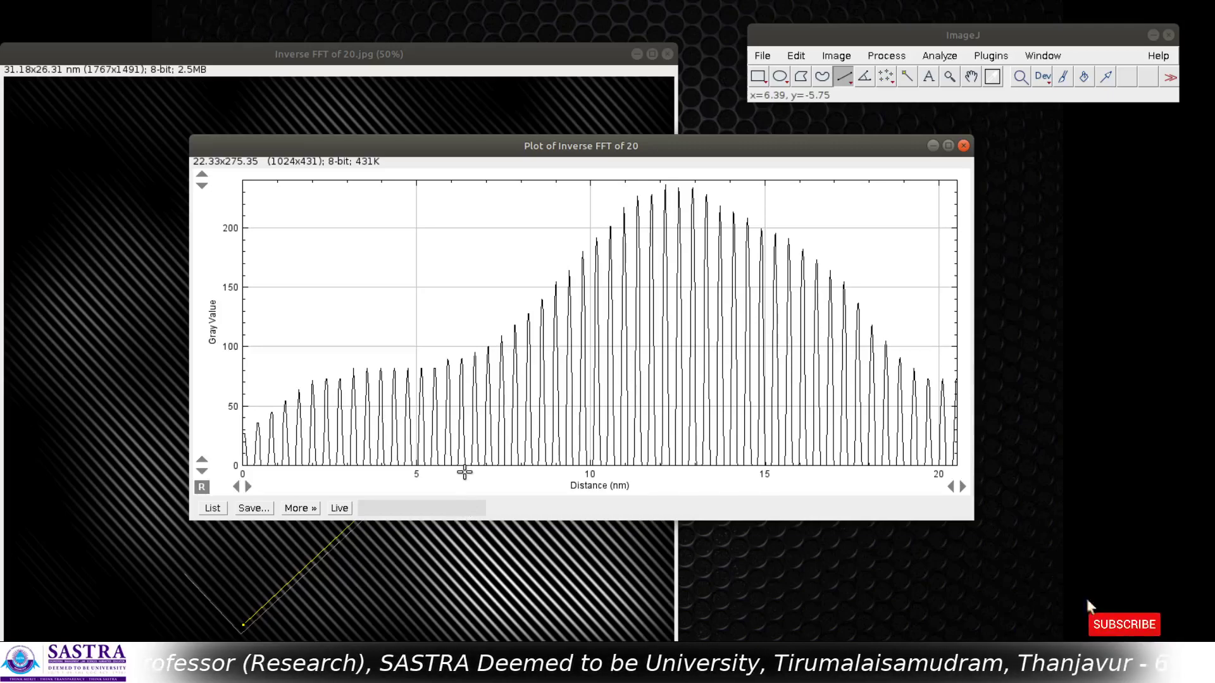
Bring the inverse FFT image in front of the profile plot and open the Qalculate! calculator.
{"action": "key", "text": "alt+Tab"}
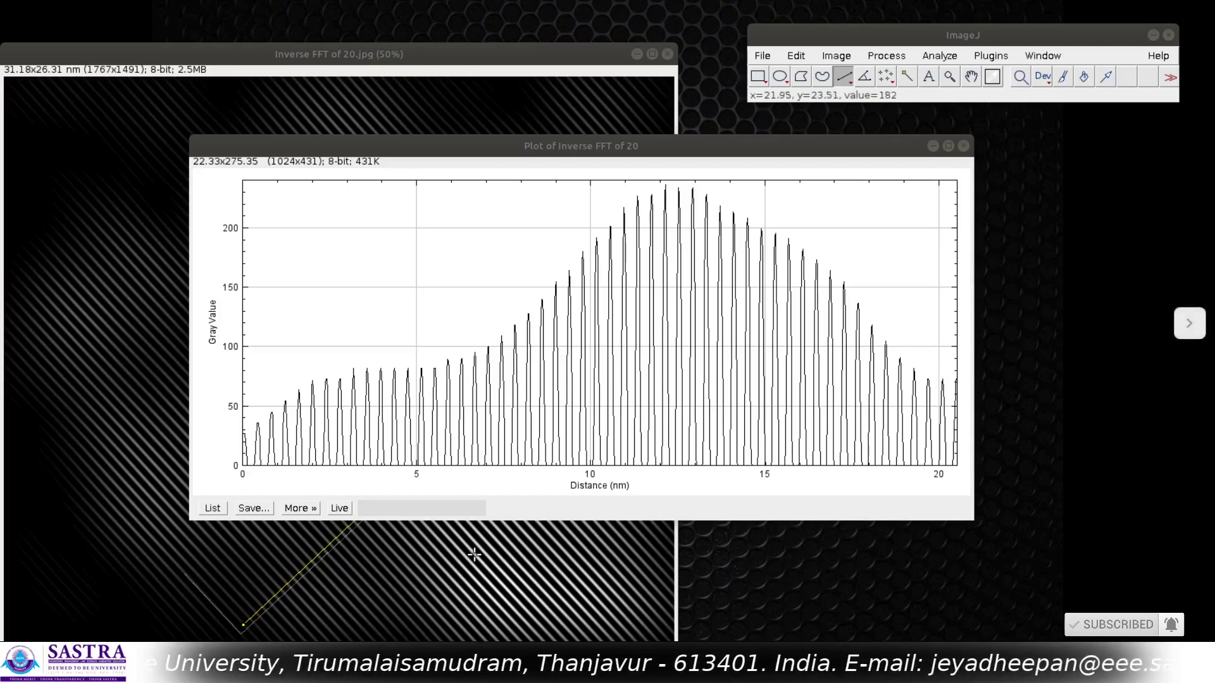
{"action": "left_click", "coordinate": [548, 49]}
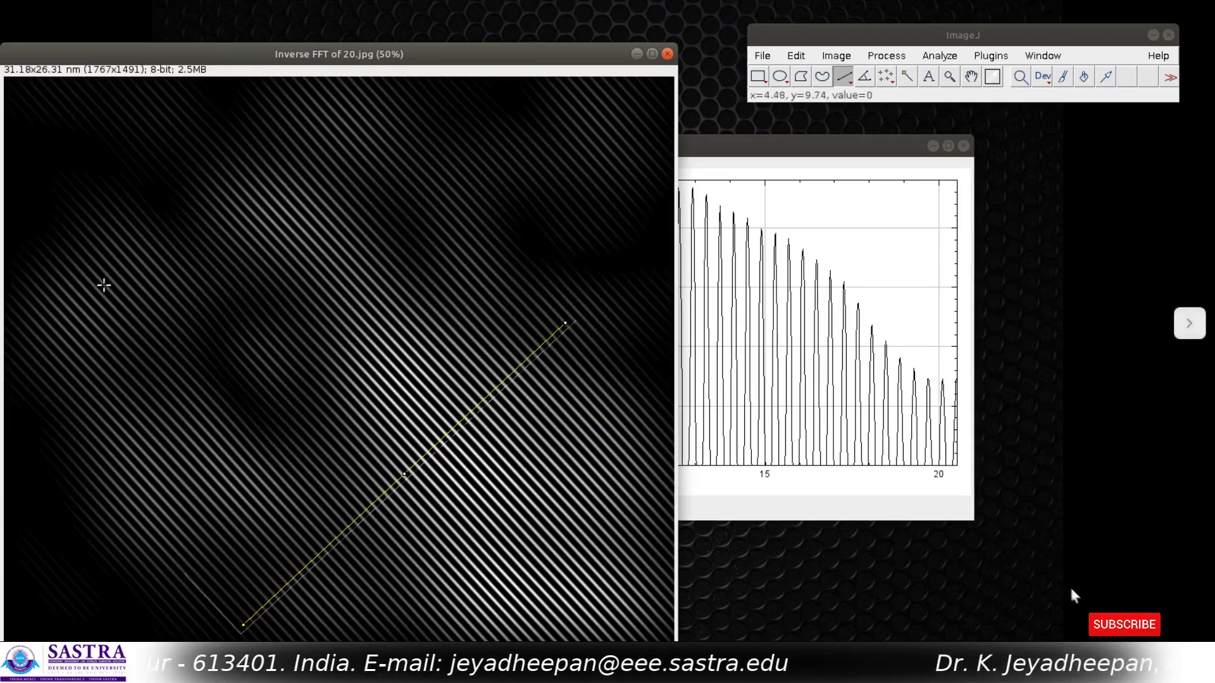
{"action": "key", "text": "super"}
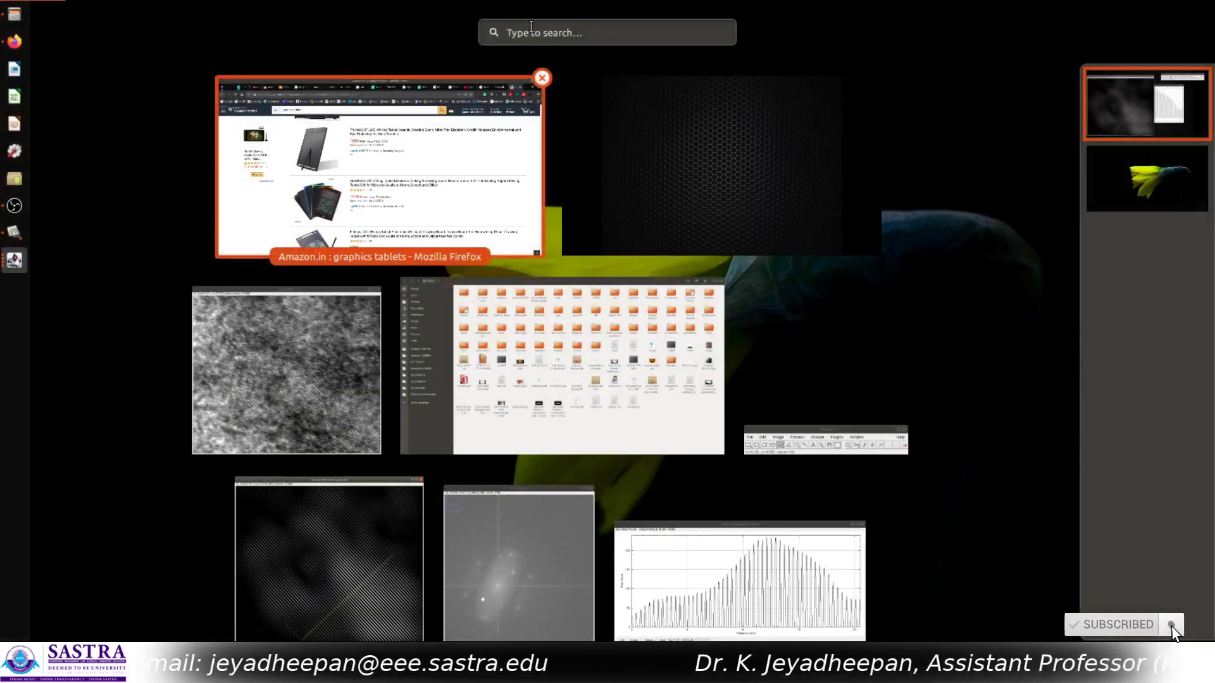
{"action": "type", "text": "qal"}
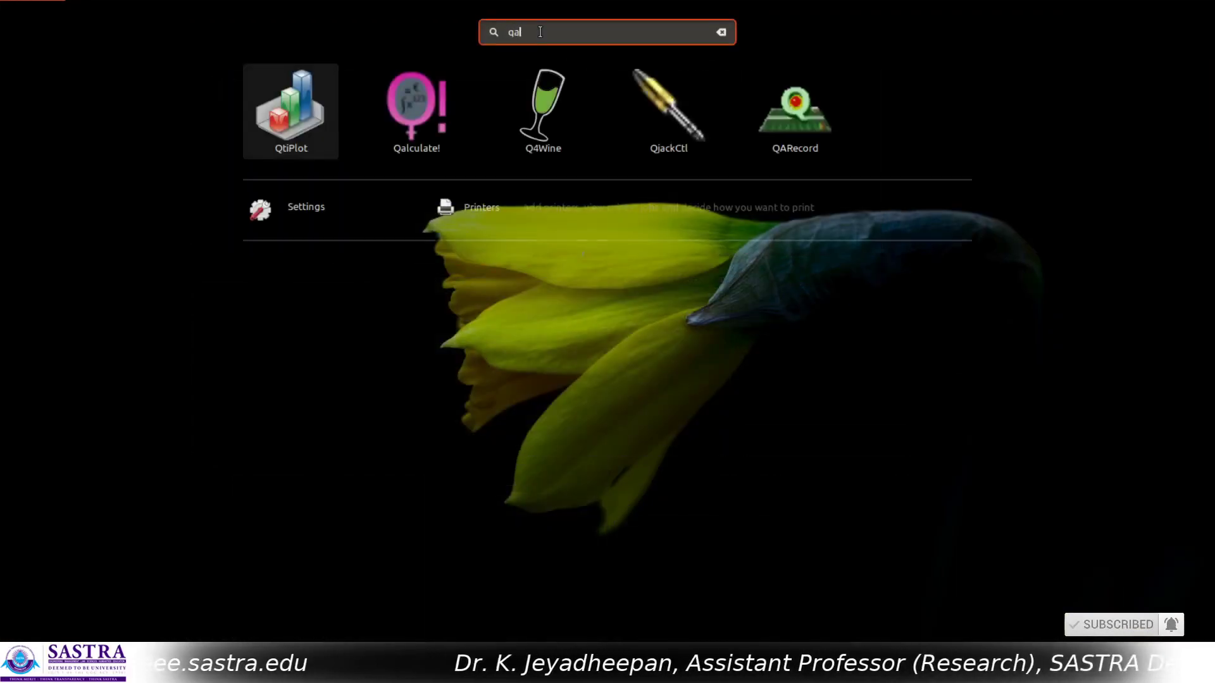
{"action": "key", "text": "Escape"}
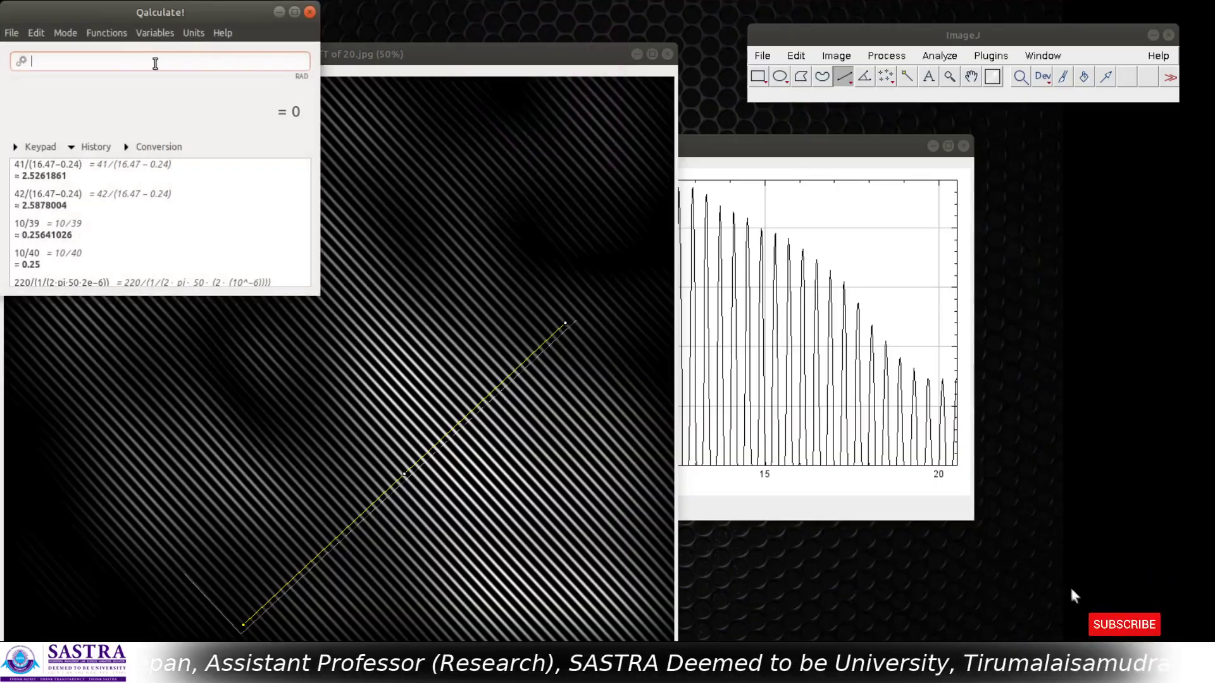
Calculate the fringe spacing as 20.5/51 in Qalculate! and return to the gray-value profile plot in ImageJ.
{"action": "type", "text": "51"}
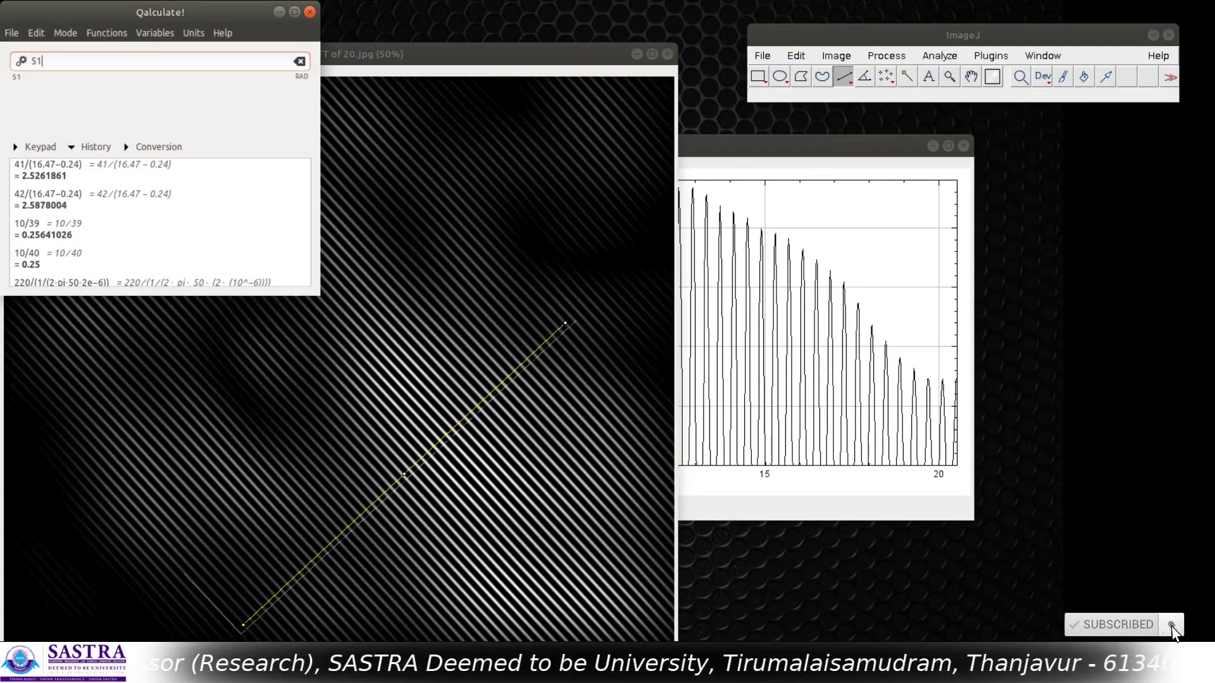
{"action": "type", "text": "/20.5"}
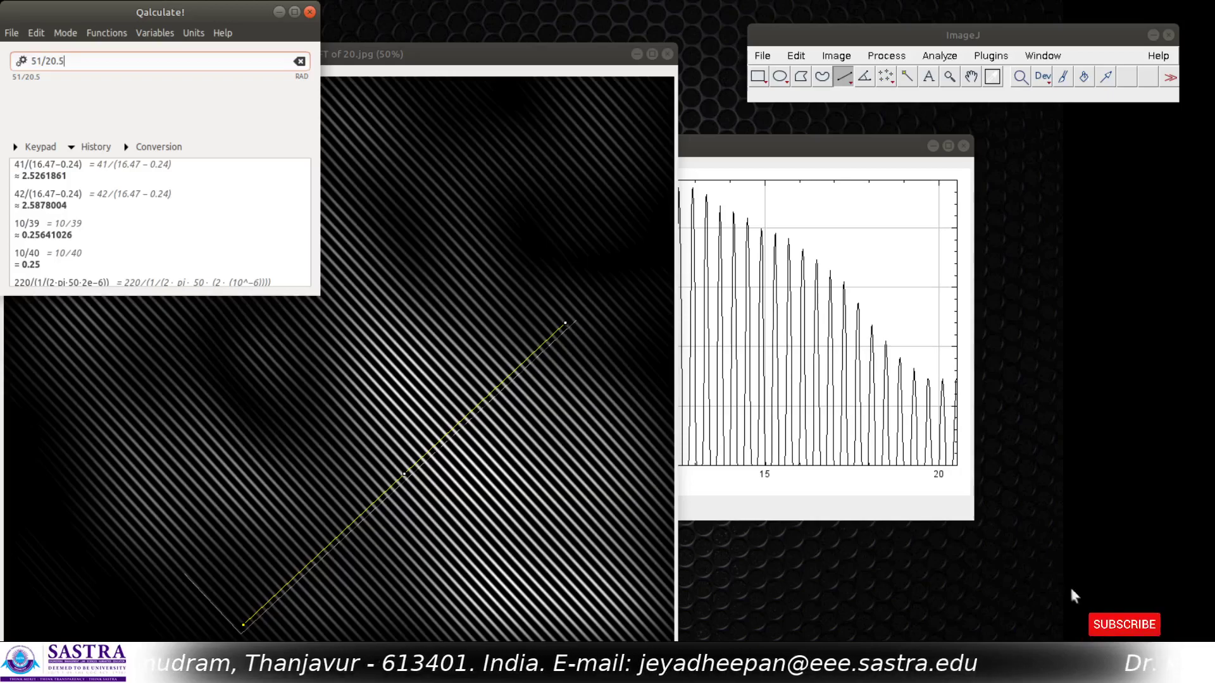
{"action": "key", "text": "BackSpace"}
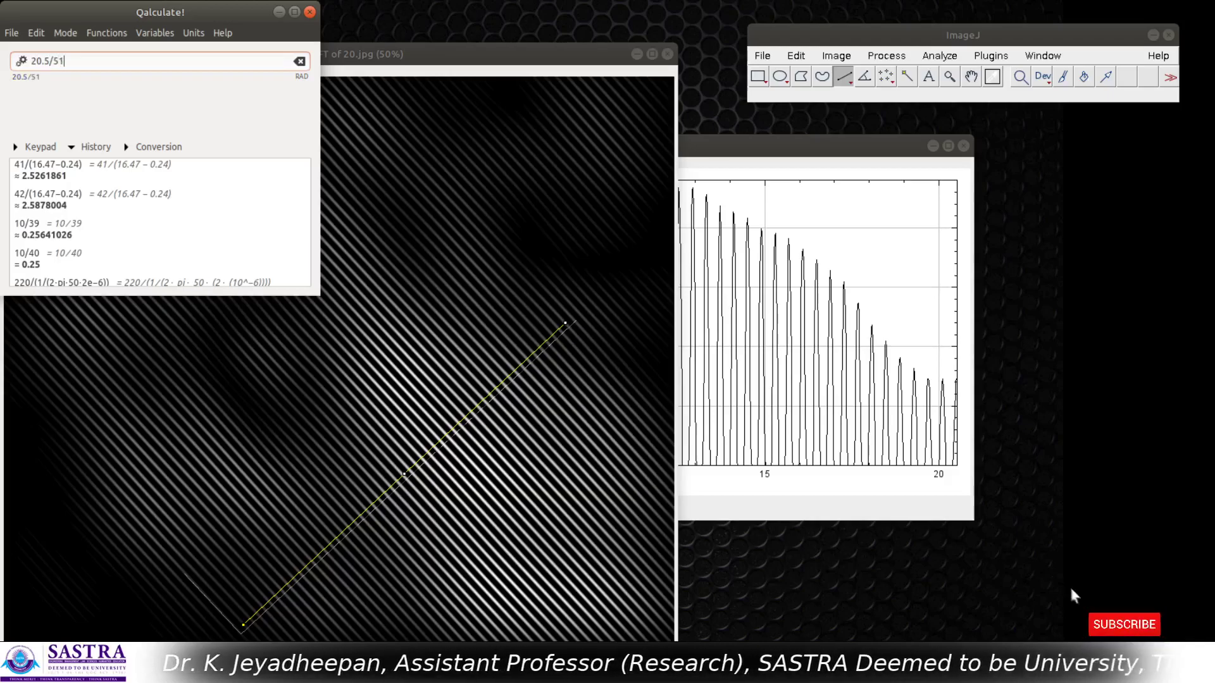
{"action": "key", "text": "Return"}
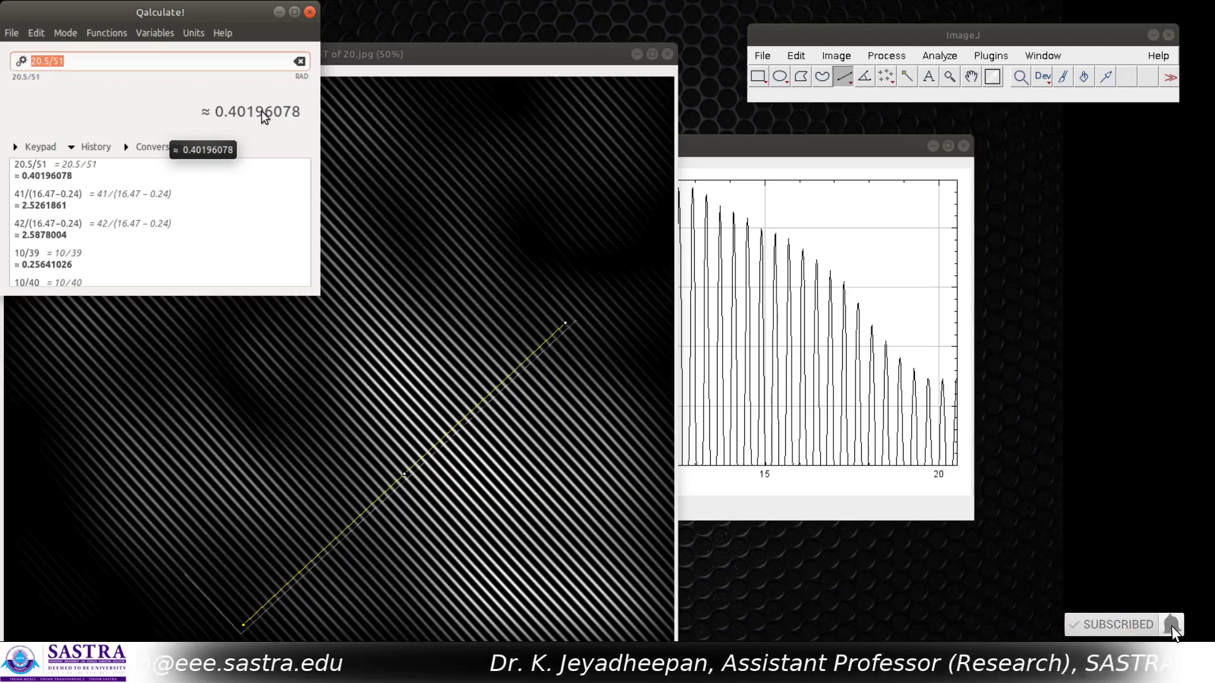
{"action": "left_click", "coordinate": [691, 201]}
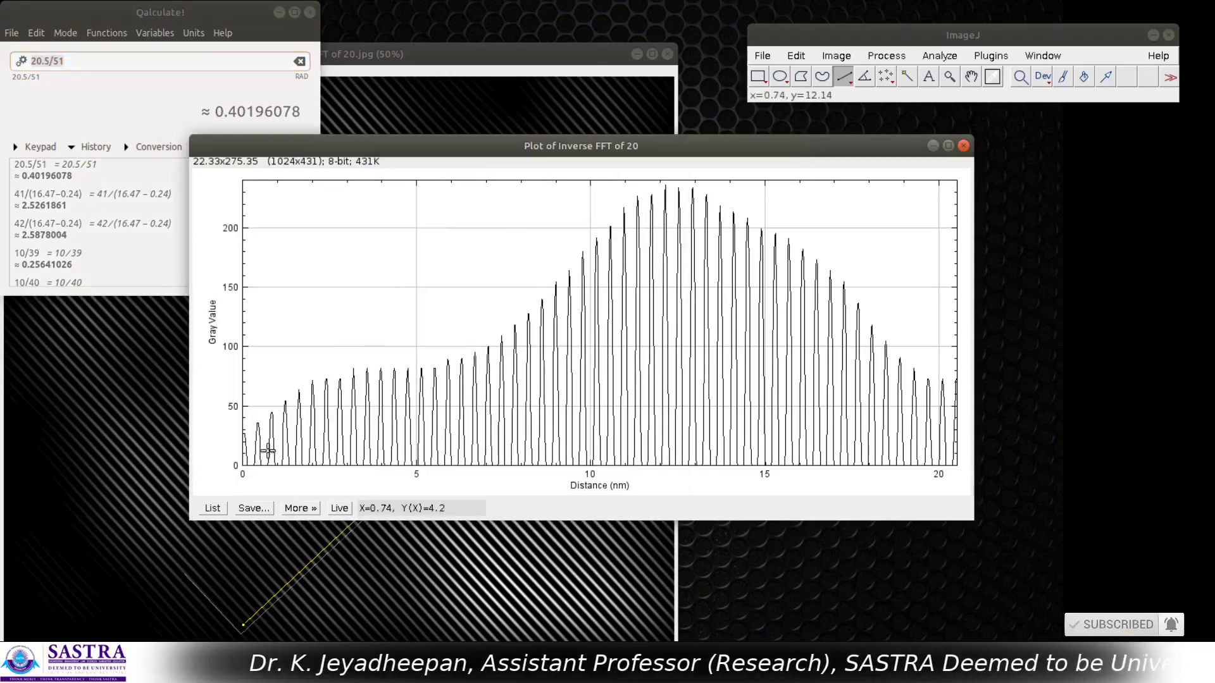